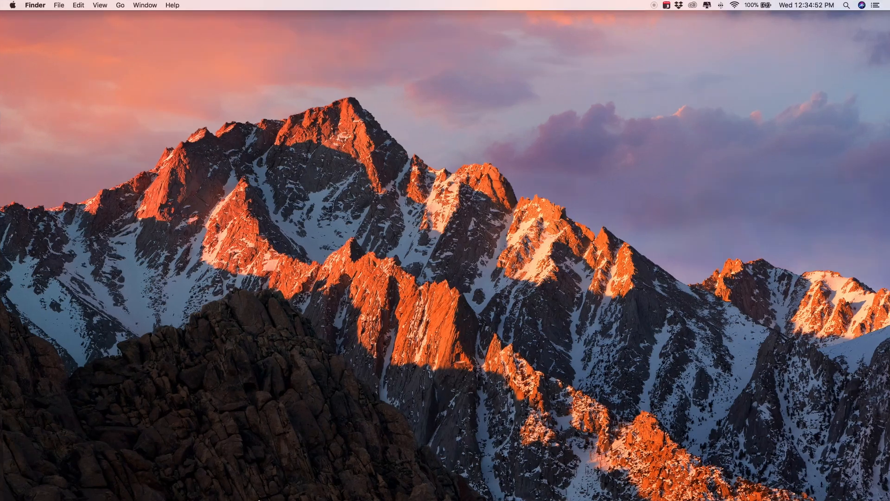
Step: Switch to Google Chrome and go to the vultr.com website
{"action": "mouse_move", "coordinate": [277, 475]}
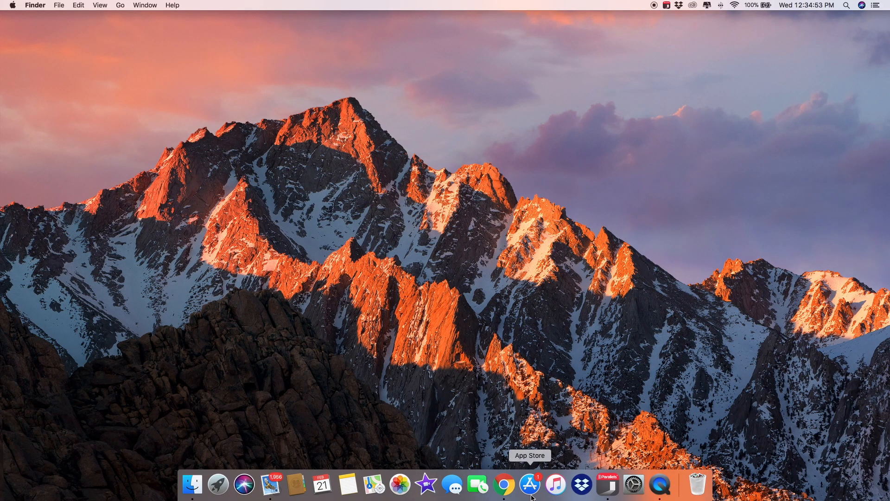
{"action": "left_click", "coordinate": [505, 485]}
{"action": "left_click", "coordinate": [255, 28]}
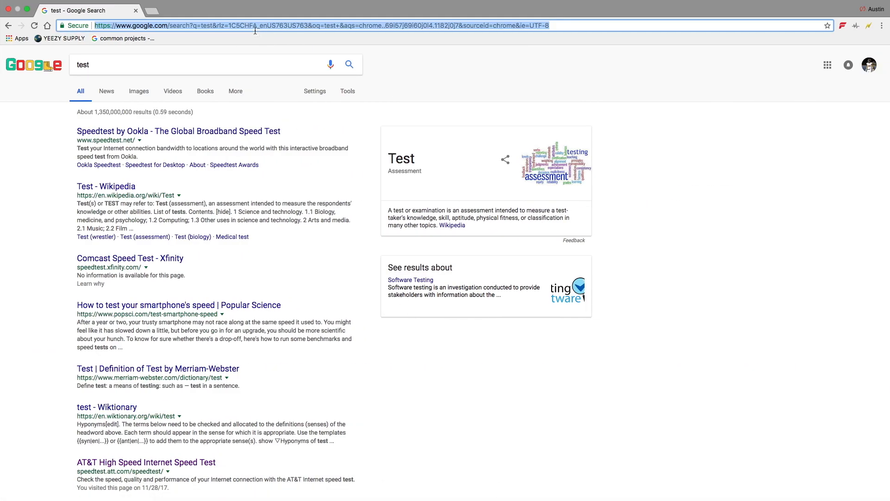
{"action": "type", "text": "vultr"}
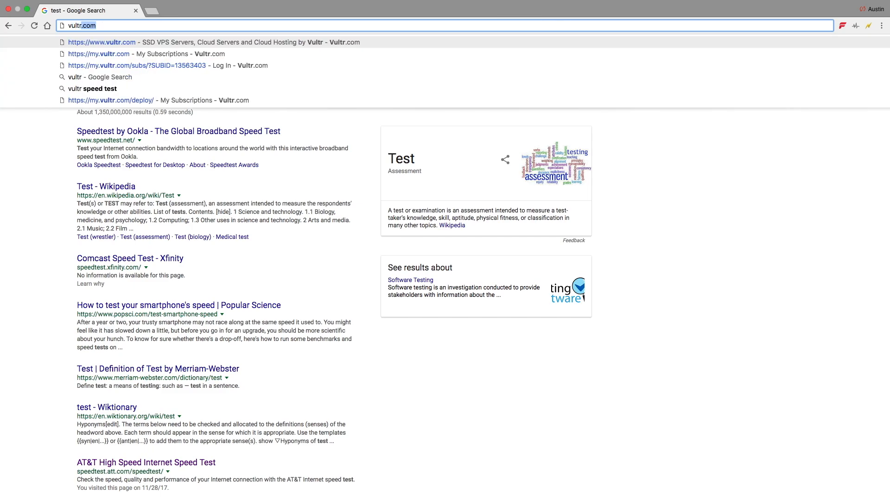
{"action": "key", "text": "Return"}
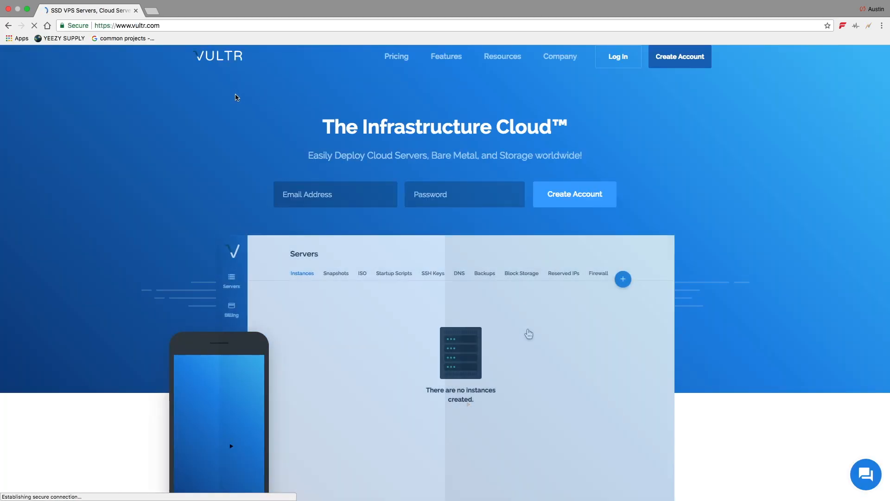
Step: Log in to the Vultr account with the prefilled e-mail by entering the account password
{"action": "left_click", "coordinate": [611, 66]}
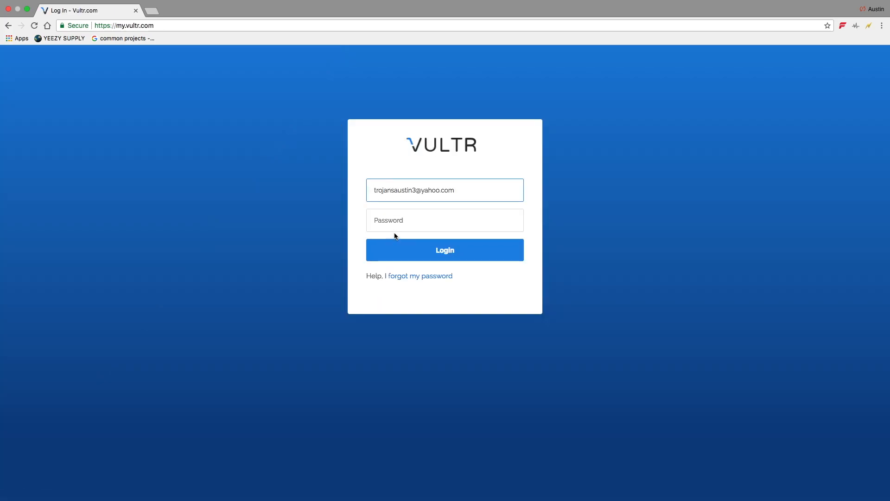
{"action": "left_click", "coordinate": [397, 221]}
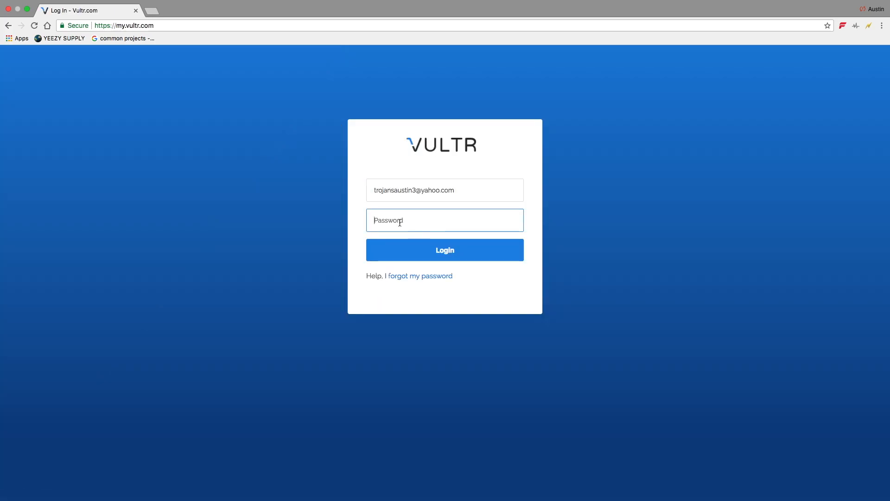
{"action": "type", "text": "••••••••••••"}
{"action": "key", "text": "Return"}
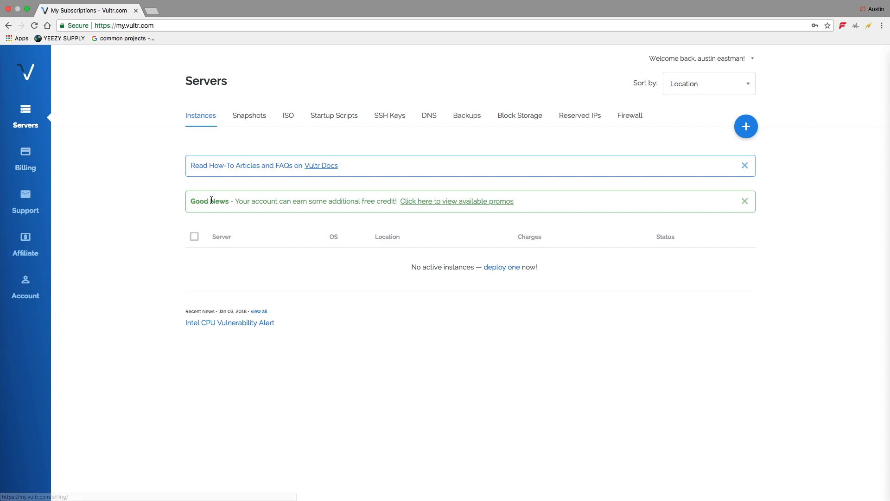
Step: Start deploying a new cloud instance and choose Los Angeles as its server location
{"action": "left_click", "coordinate": [510, 268]}
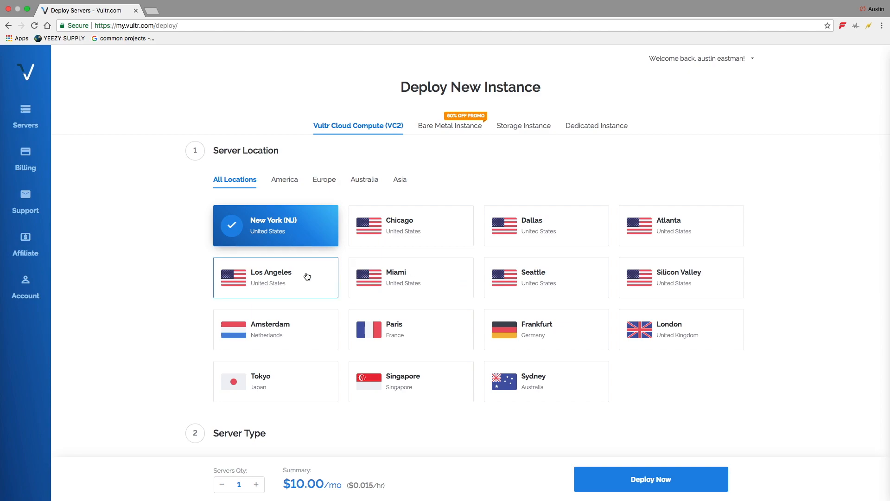
{"action": "scroll", "coordinate": [307, 277], "scroll_direction": "down", "scroll_amount": 1}
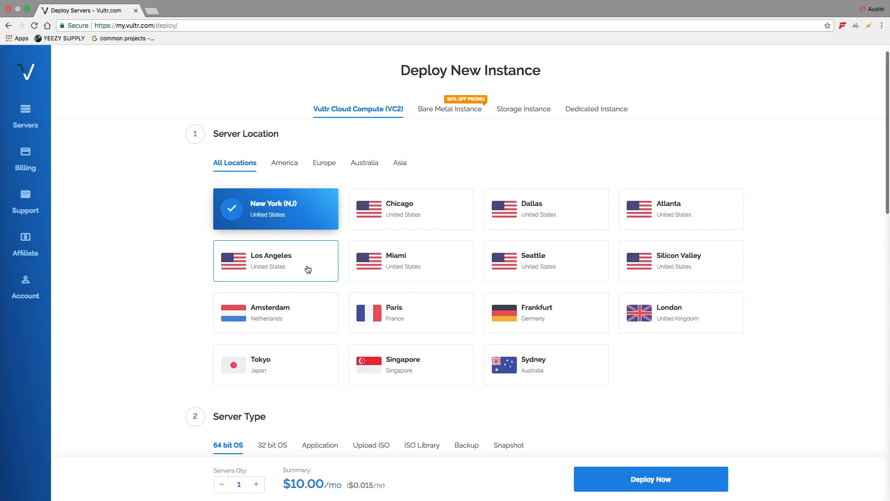
{"action": "left_click", "coordinate": [299, 265]}
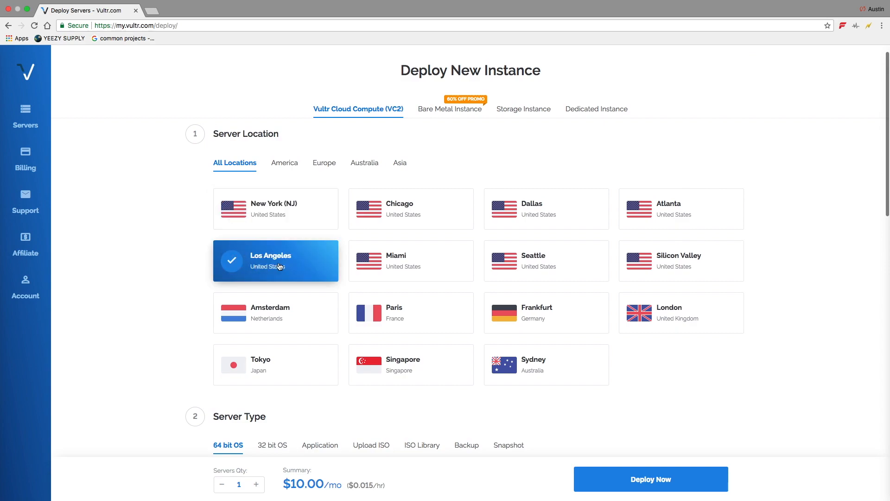
Step: Set the instance's server type to the 64-bit Windows 2016 operating system
{"action": "scroll", "coordinate": [288, 267], "scroll_direction": "down", "scroll_amount": 5}
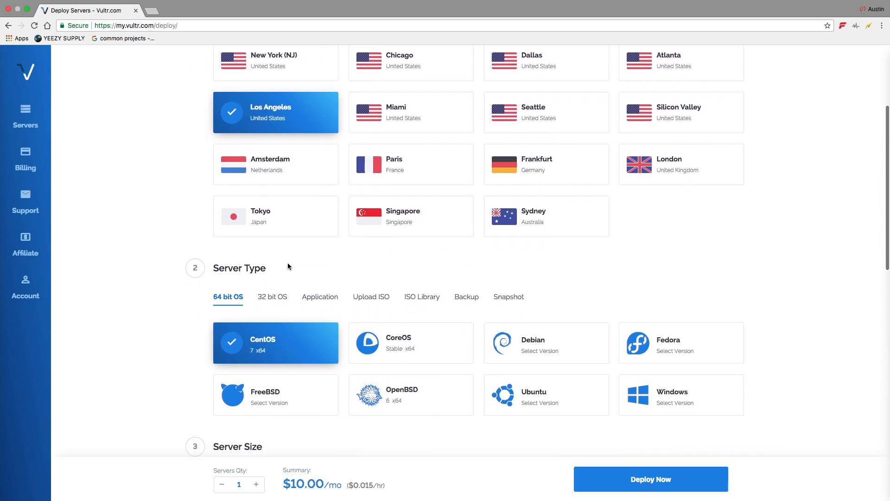
{"action": "left_click", "coordinate": [638, 388]}
{"action": "scroll", "coordinate": [706, 409], "scroll_direction": "down", "scroll_amount": 3}
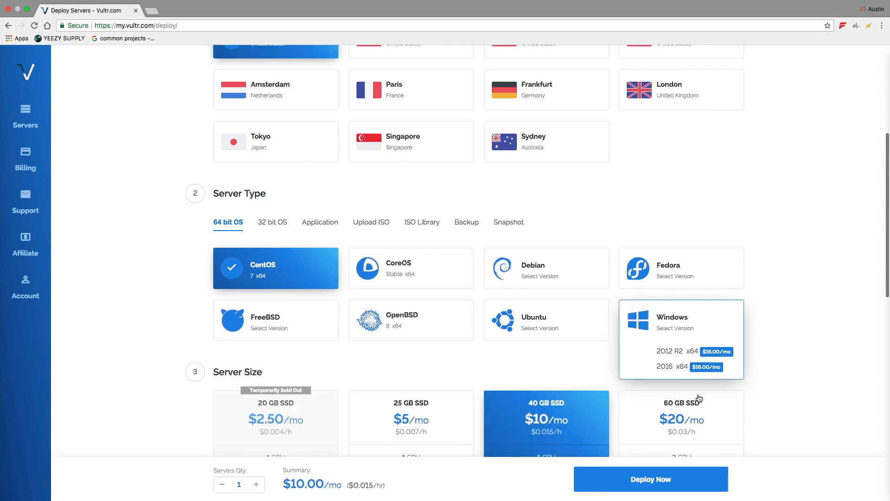
{"action": "left_click", "coordinate": [671, 367]}
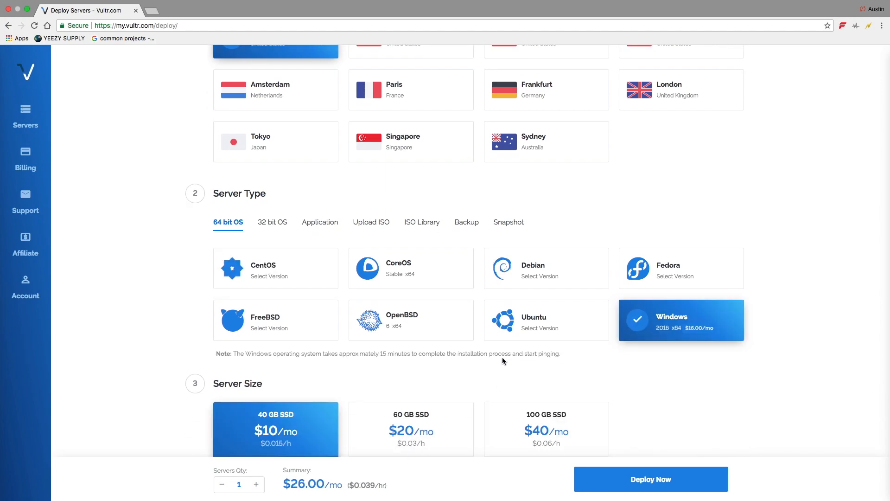
Step: Review the server sizes and additional features offered for the Los Angeles location
{"action": "scroll", "coordinate": [506, 361], "scroll_direction": "down", "scroll_amount": 4}
{"action": "scroll", "coordinate": [412, 316], "scroll_direction": "down", "scroll_amount": 2}
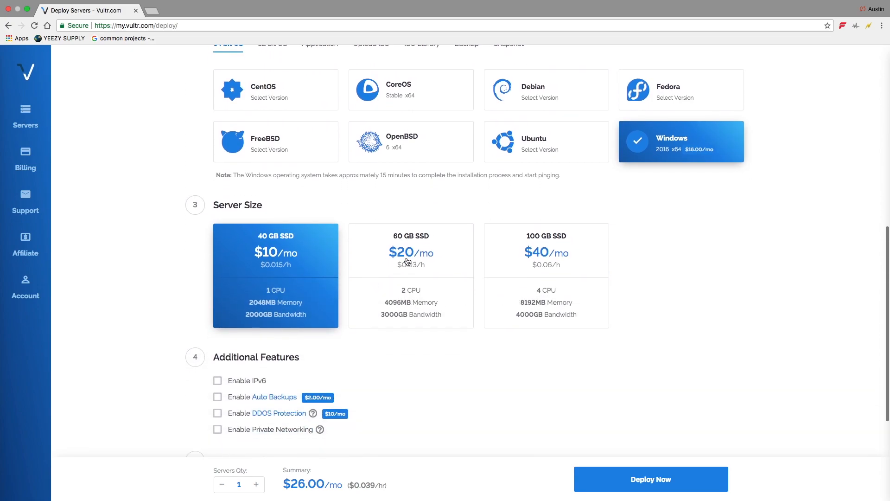
{"action": "scroll", "coordinate": [411, 263], "scroll_direction": "down", "scroll_amount": 2}
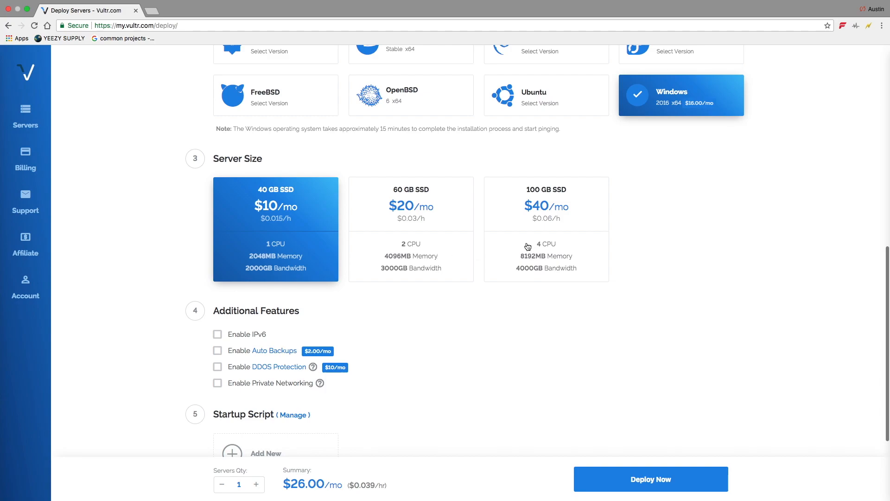
{"action": "scroll", "coordinate": [524, 246], "scroll_direction": "down", "scroll_amount": 2}
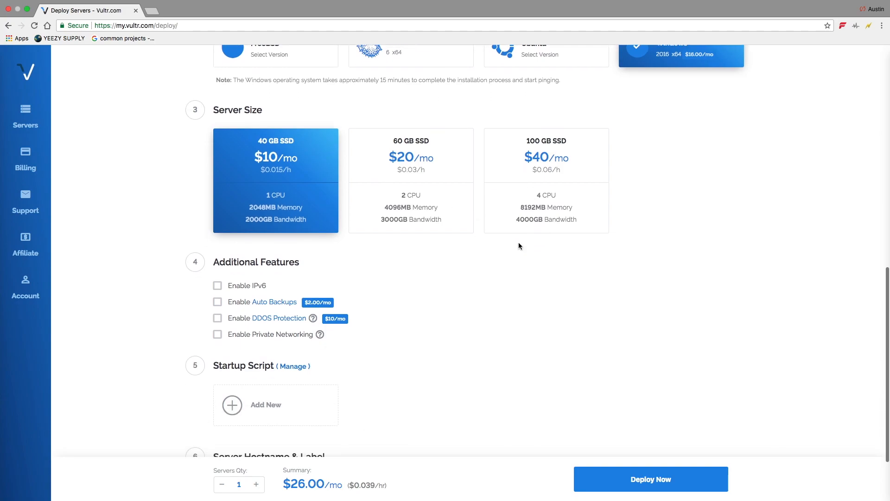
{"action": "scroll", "coordinate": [519, 242], "scroll_direction": "up", "scroll_amount": 10}
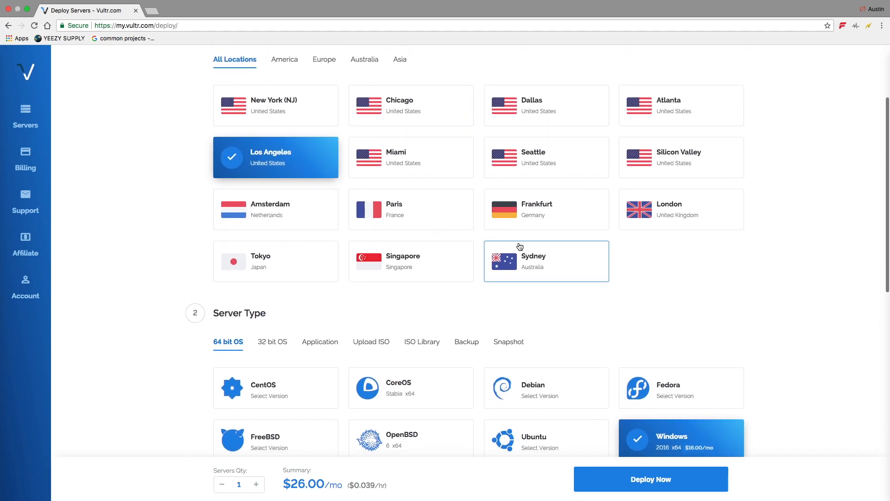
{"action": "scroll", "coordinate": [399, 243], "scroll_direction": "down", "scroll_amount": 3}
{"action": "scroll", "coordinate": [399, 243], "scroll_direction": "up", "scroll_amount": 3}
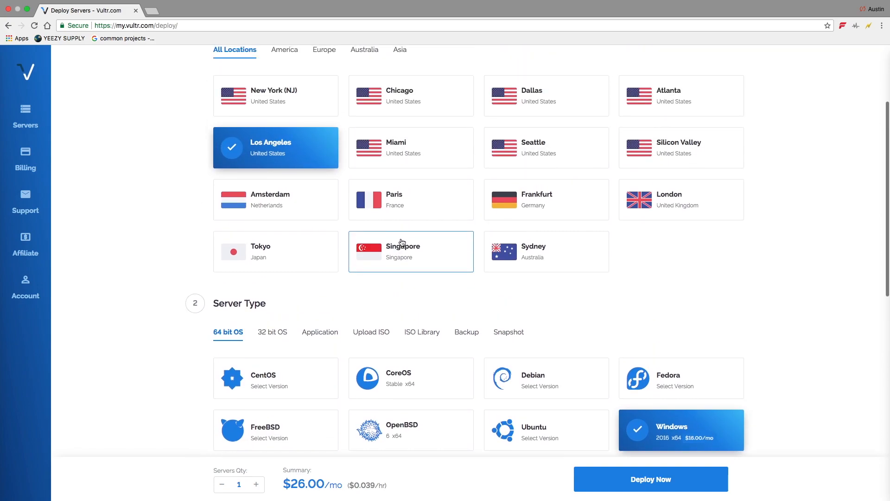
Step: Try Silicon Valley as the server location and settle on Seattle instead
{"action": "left_click", "coordinate": [636, 159]}
{"action": "scroll", "coordinate": [626, 178], "scroll_direction": "down", "scroll_amount": 5}
{"action": "scroll", "coordinate": [626, 177], "scroll_direction": "up", "scroll_amount": 6}
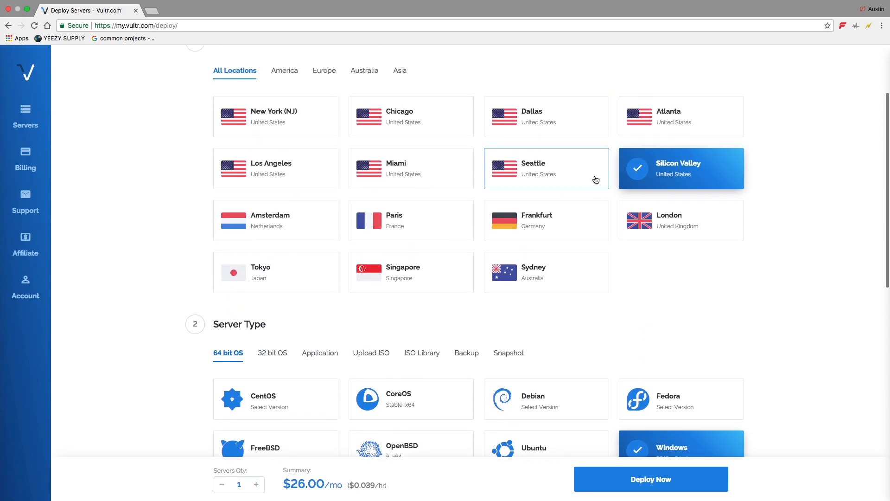
{"action": "scroll", "coordinate": [565, 180], "scroll_direction": "down", "scroll_amount": 7}
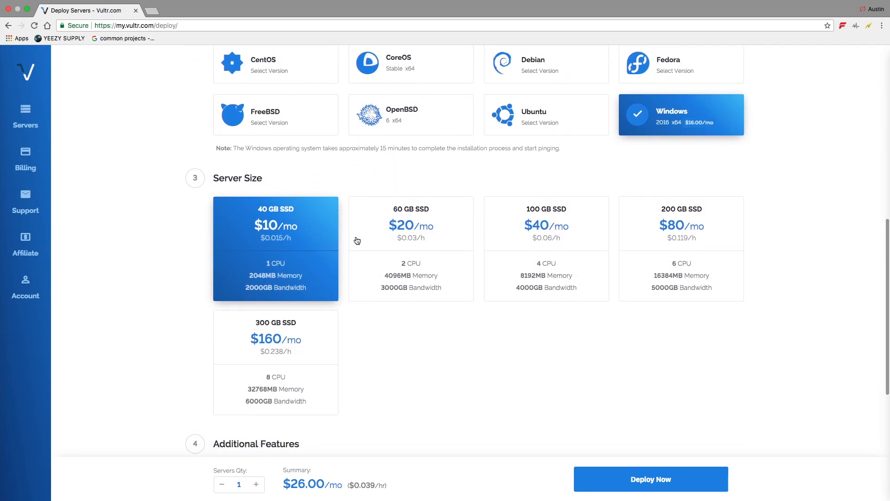
Step: Choose the 300 GB SSD server size at $160/mo and deploy the instance without additional features
{"action": "left_click", "coordinate": [290, 324]}
{"action": "scroll", "coordinate": [305, 291], "scroll_direction": "down", "scroll_amount": 5}
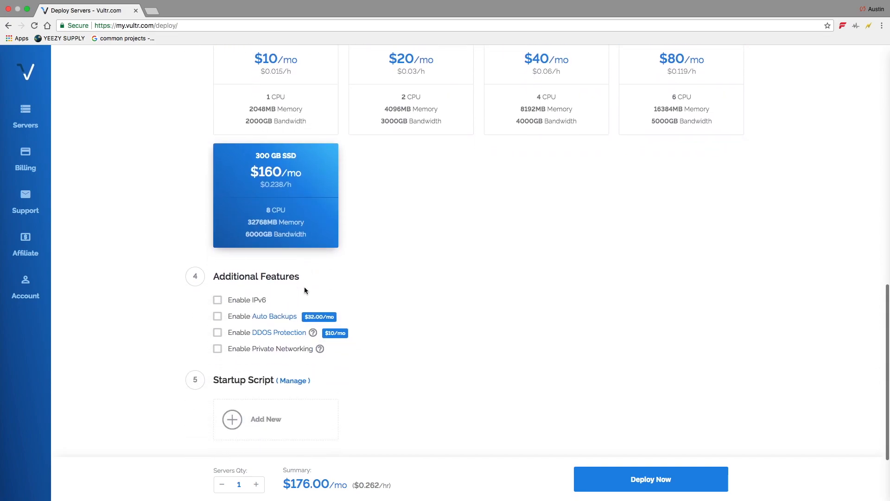
{"action": "scroll", "coordinate": [305, 291], "scroll_direction": "down", "scroll_amount": 1}
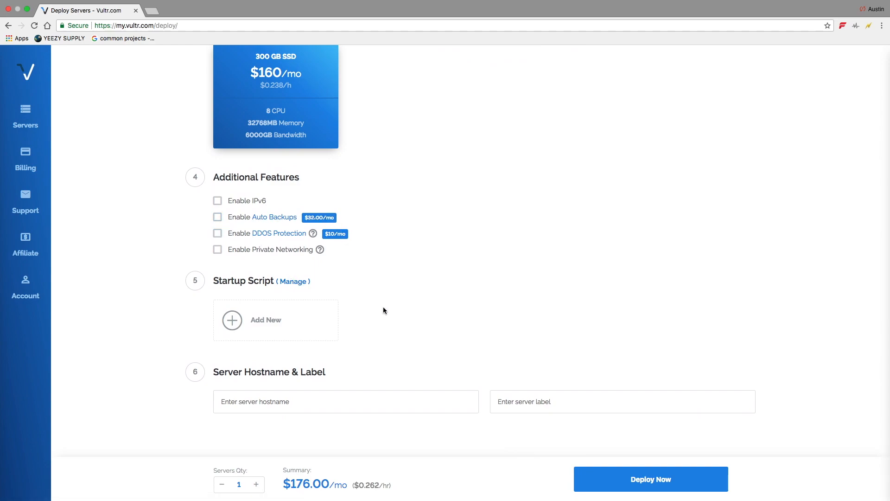
{"action": "scroll", "coordinate": [383, 306], "scroll_direction": "down", "scroll_amount": 1}
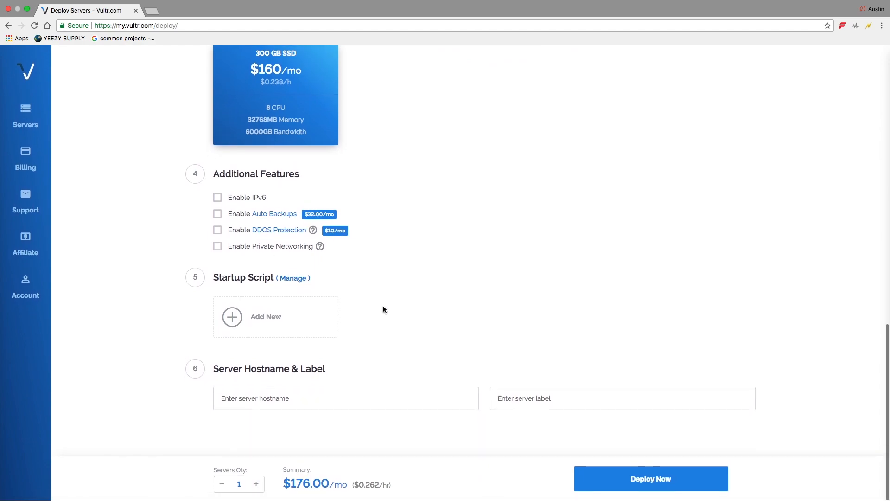
{"action": "left_click", "coordinate": [599, 482]}
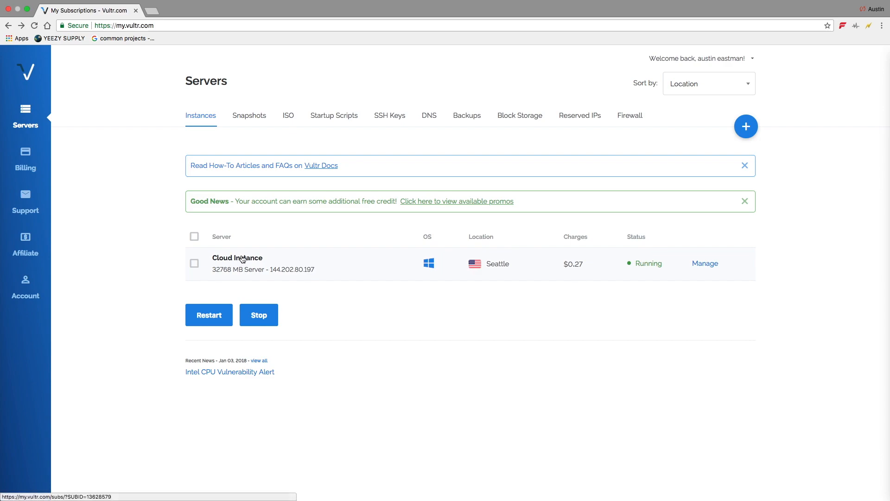
Step: Copy the IP address from the new cloud instance's details and take the browser window out of full screen
{"action": "left_click", "coordinate": [235, 267]}
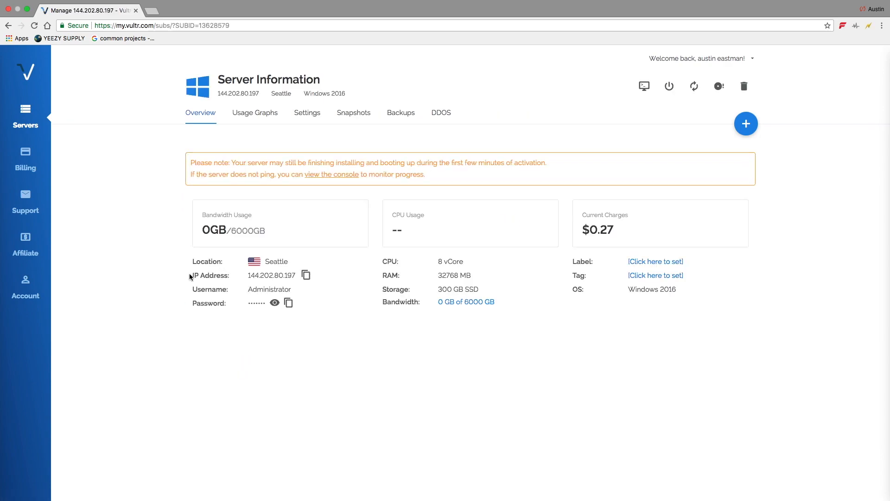
{"action": "left_click", "coordinate": [306, 275]}
{"action": "left_click", "coordinate": [26, 9]}
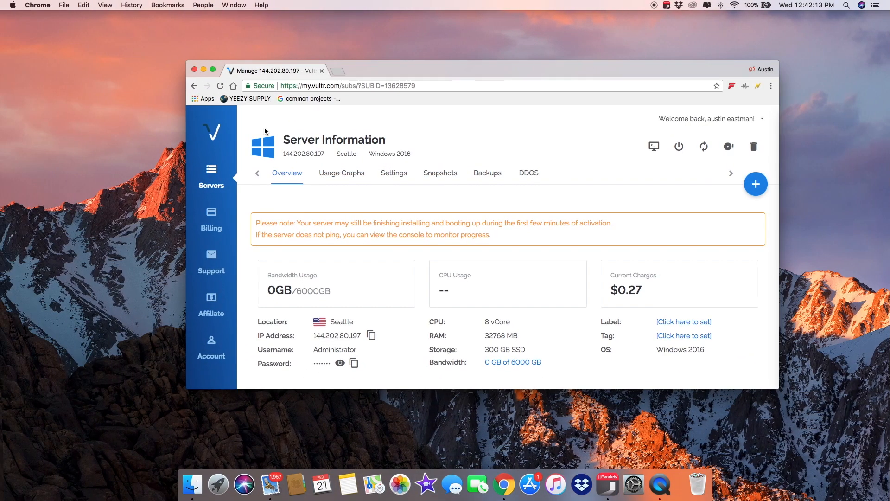
Step: Switch to Parallels Client and delete the saved "Bape dame 4" connection
{"action": "left_click", "coordinate": [609, 494]}
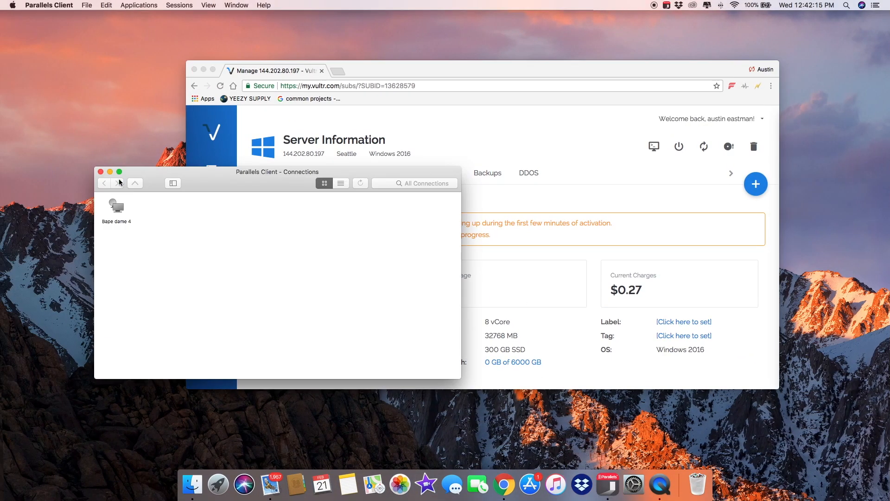
{"action": "left_click_drag", "start_coordinate": [199, 189], "coordinate": [268, 103]}
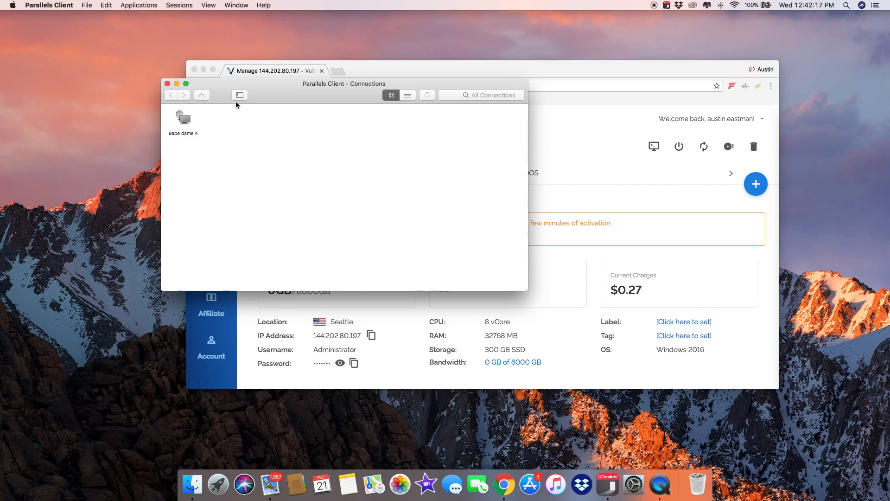
{"action": "left_click", "coordinate": [190, 124]}
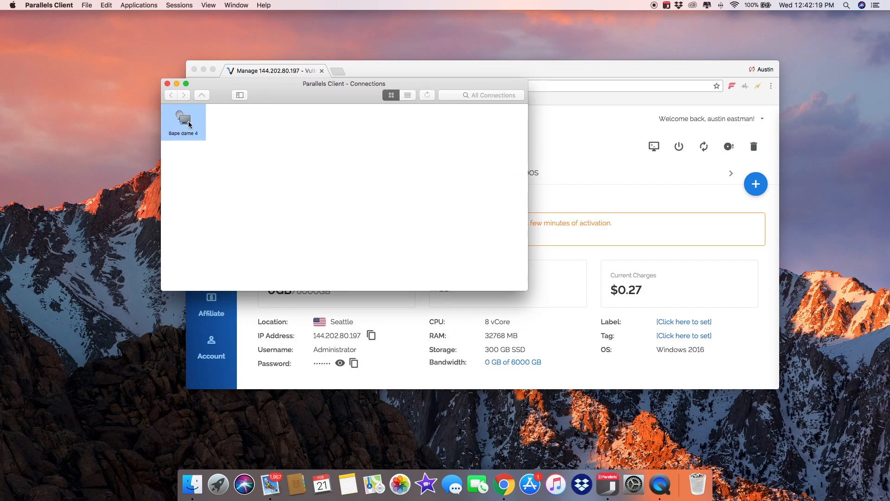
{"action": "right_click", "coordinate": [189, 124]}
{"action": "left_click", "coordinate": [221, 194]}
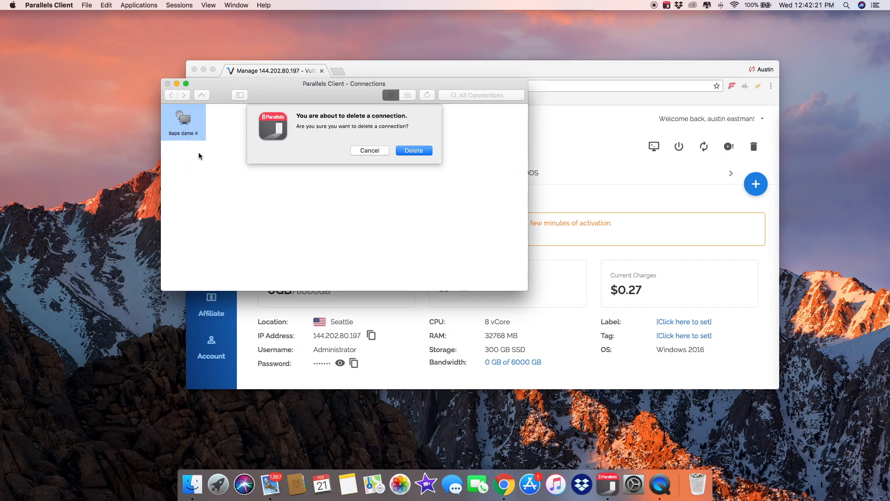
{"action": "left_click", "coordinate": [401, 151]}
Step: Start a new Standard RDP connection with the copied IP address 144.202.80.197 as its server
{"action": "right_click", "coordinate": [201, 138]}
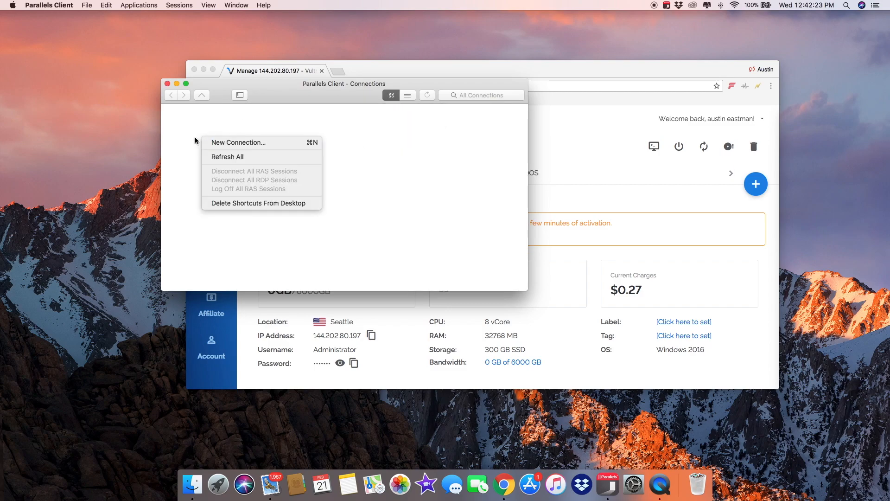
{"action": "left_click", "coordinate": [234, 143]}
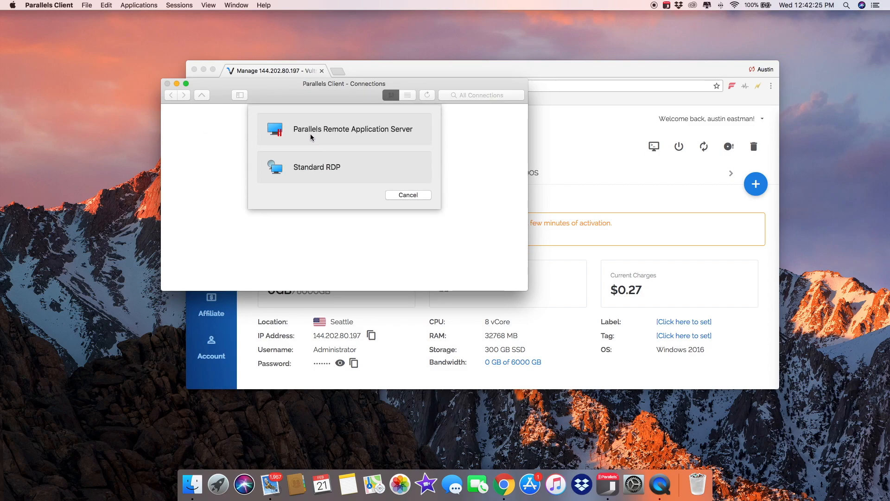
{"action": "left_click", "coordinate": [318, 164]}
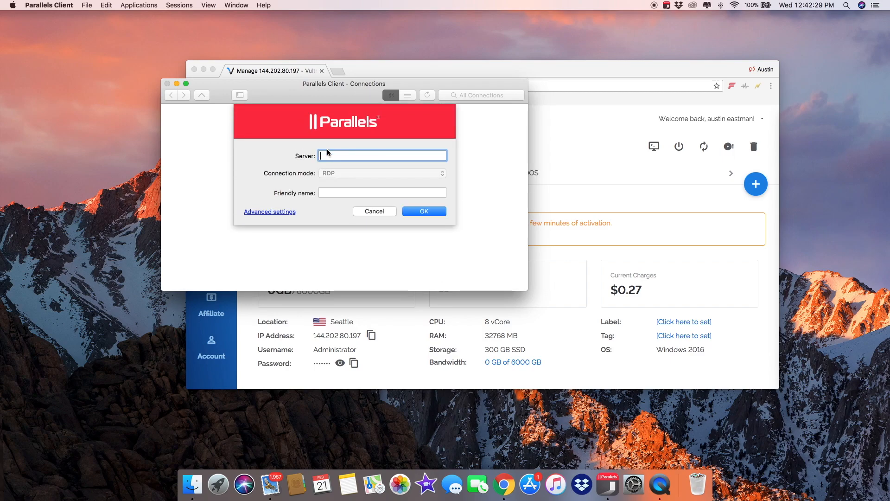
{"action": "key", "text": "super+v"}
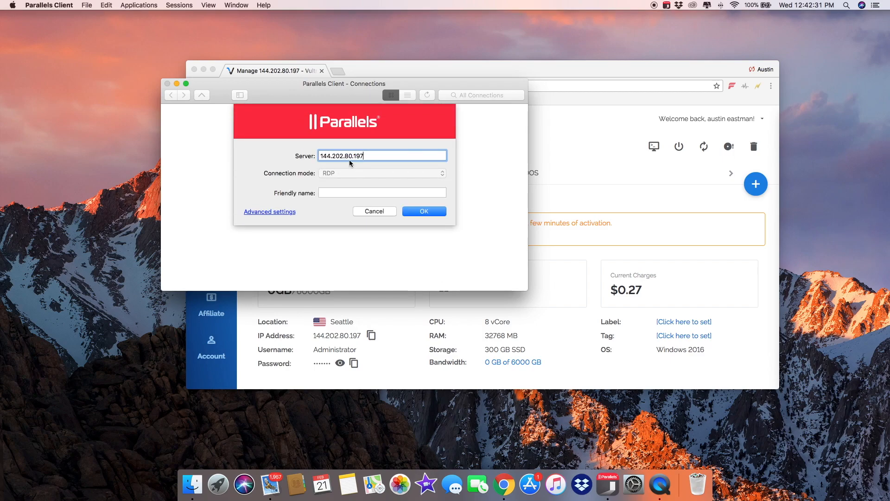
Step: Give the new connection the friendly name "bred toes server" and save it
{"action": "left_click", "coordinate": [356, 191]}
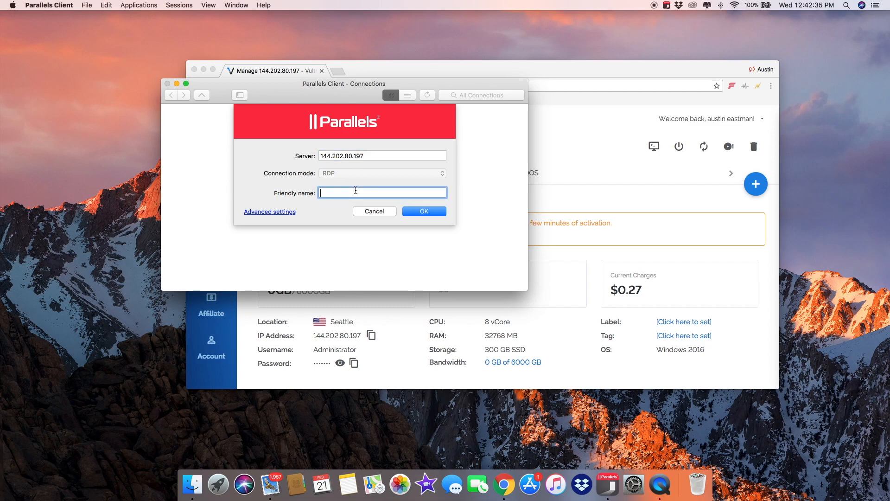
{"action": "type", "text": "bred toe s"}
{"action": "key", "text": "BackSpace"}
{"action": "key", "text": "BackSpace"}
{"action": "type", "text": "s server"}
{"action": "left_click", "coordinate": [436, 212]}
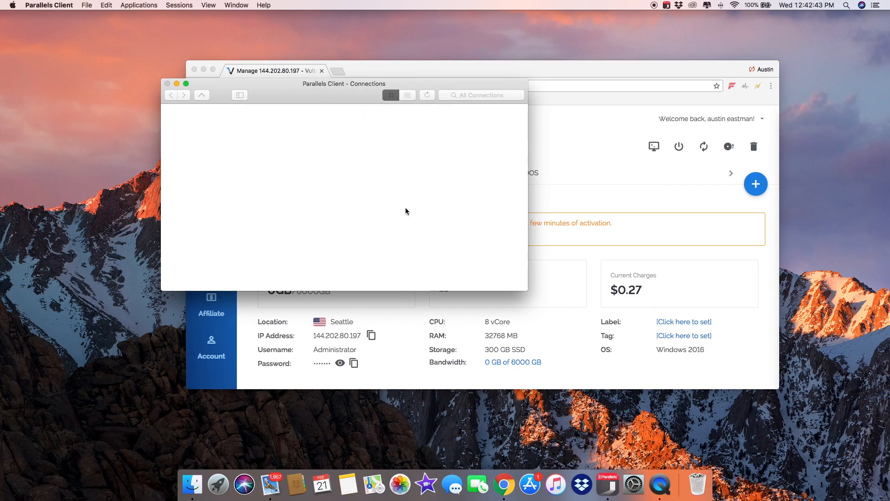
Step: Try to open the "bred toes server" connection, and switch to Chrome to copy the Administrator password from the server details
{"action": "left_click", "coordinate": [188, 180]}
{"action": "double_click", "coordinate": [183, 121]}
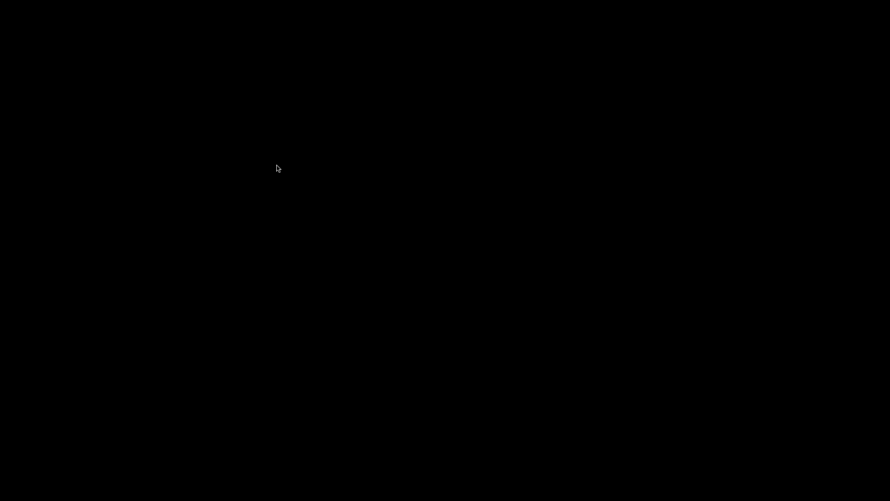
{"action": "mouse_move", "coordinate": [322, 499]}
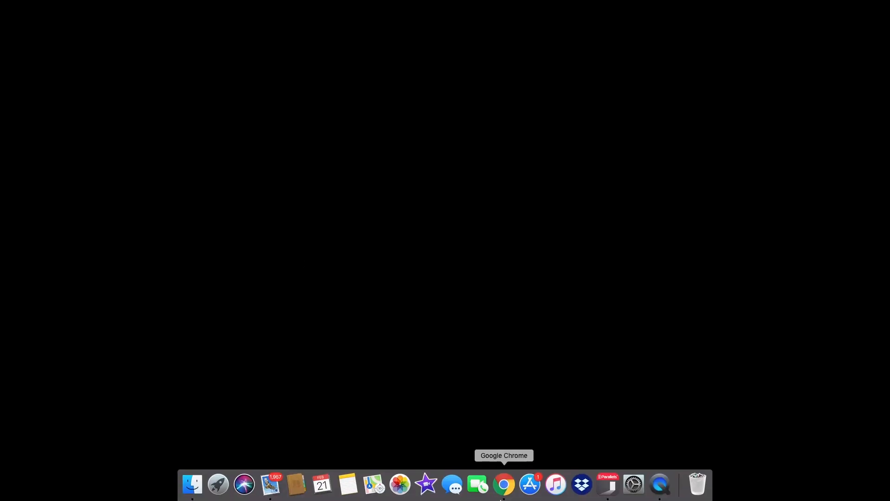
{"action": "left_click", "coordinate": [508, 491]}
{"action": "scroll", "coordinate": [348, 334], "scroll_direction": "down", "scroll_amount": 2}
{"action": "left_click", "coordinate": [354, 333]}
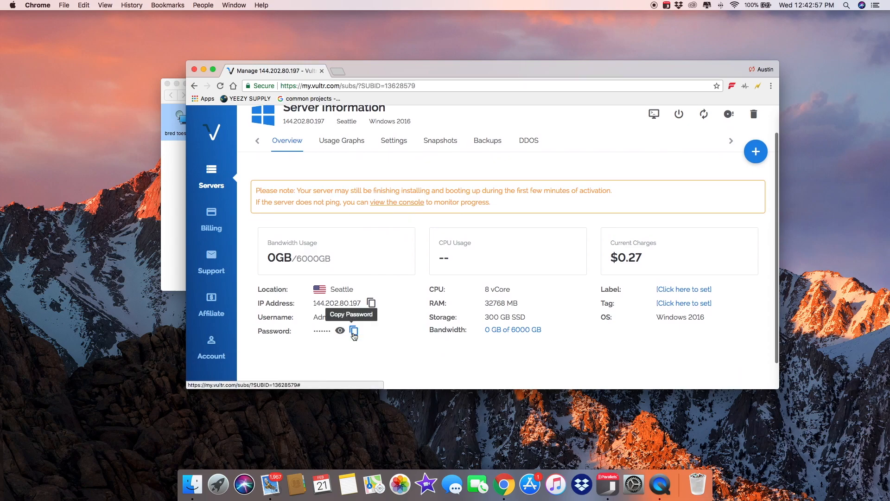
Step: Switch back to Parallels Client and retry the "bred toes server" connection until its login prompt opens
{"action": "left_click", "coordinate": [603, 495]}
{"action": "left_click", "coordinate": [198, 146]}
{"action": "left_click", "coordinate": [191, 136]}
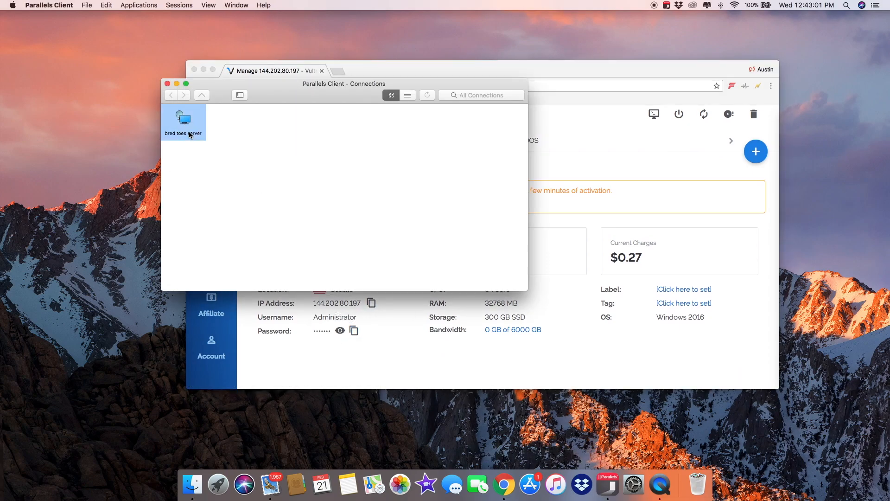
{"action": "double_click", "coordinate": [190, 135]}
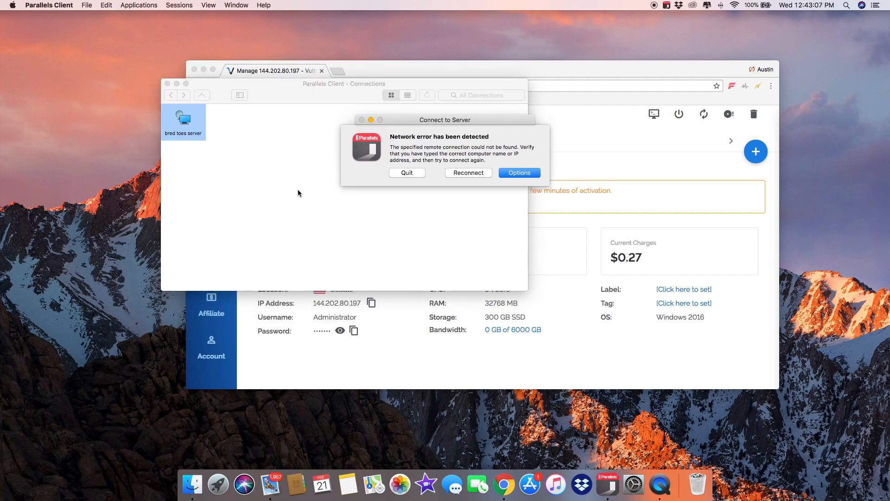
{"action": "left_click", "coordinate": [459, 173]}
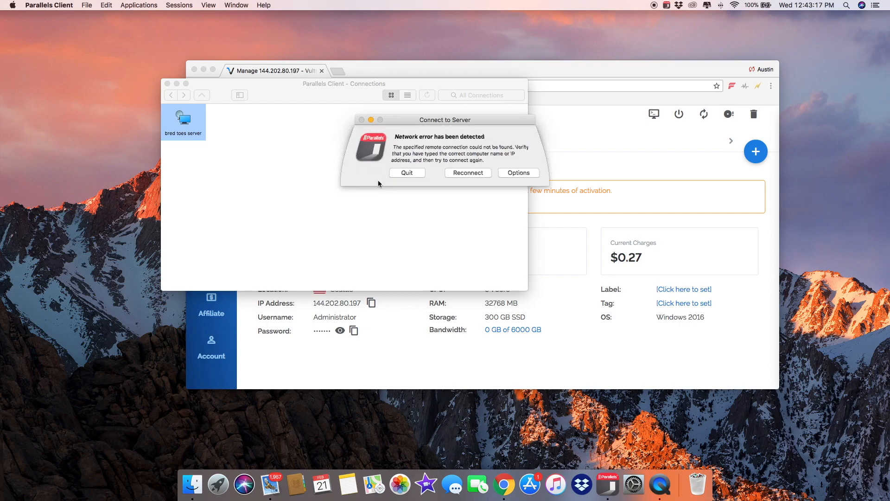
{"action": "left_click", "coordinate": [418, 171]}
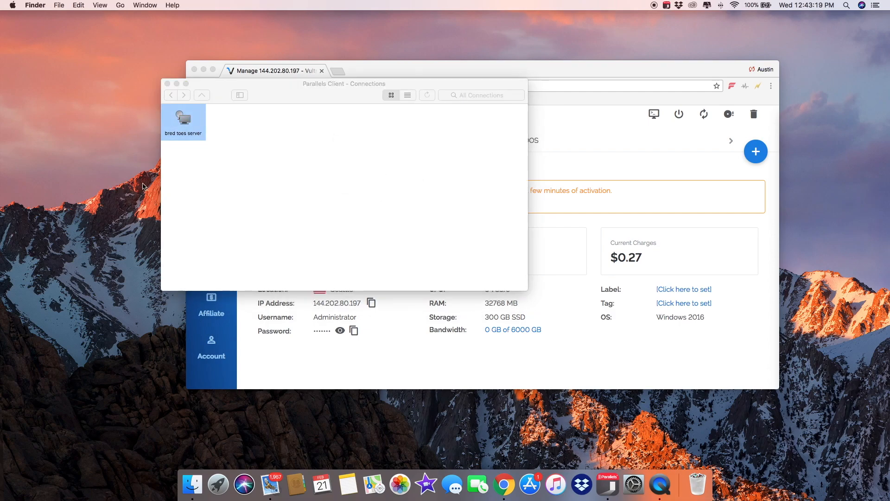
{"action": "double_click", "coordinate": [182, 129]}
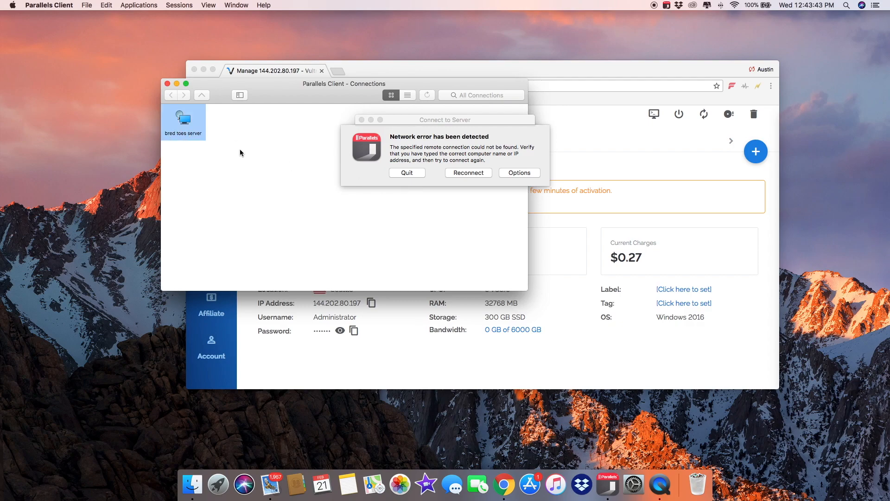
{"action": "left_click", "coordinate": [422, 173]}
{"action": "double_click", "coordinate": [187, 132]}
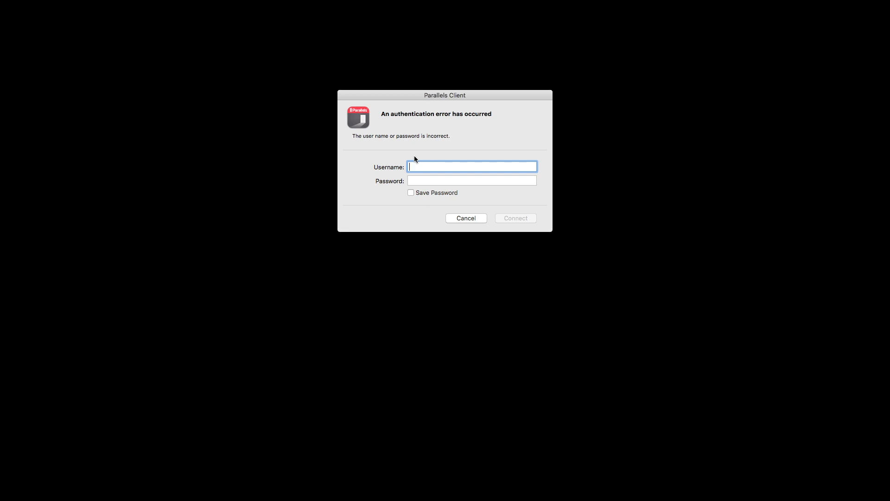
Step: Log in as administrator with the copied account password, have the password saved, and reopen the "bred toes server" connection
{"action": "type", "text": "amisn"}
{"action": "left_click", "coordinate": [424, 181]}
{"action": "key", "text": "super+v"}
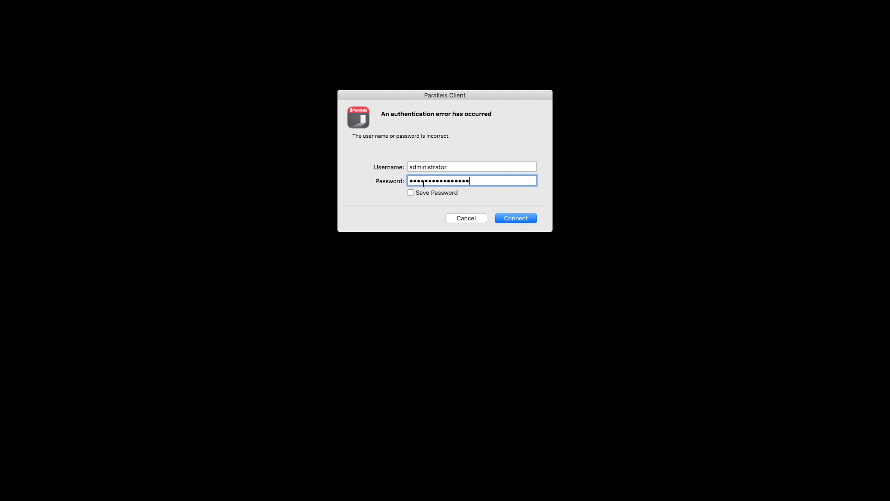
{"action": "left_click", "coordinate": [411, 193]}
{"action": "left_click", "coordinate": [519, 218]}
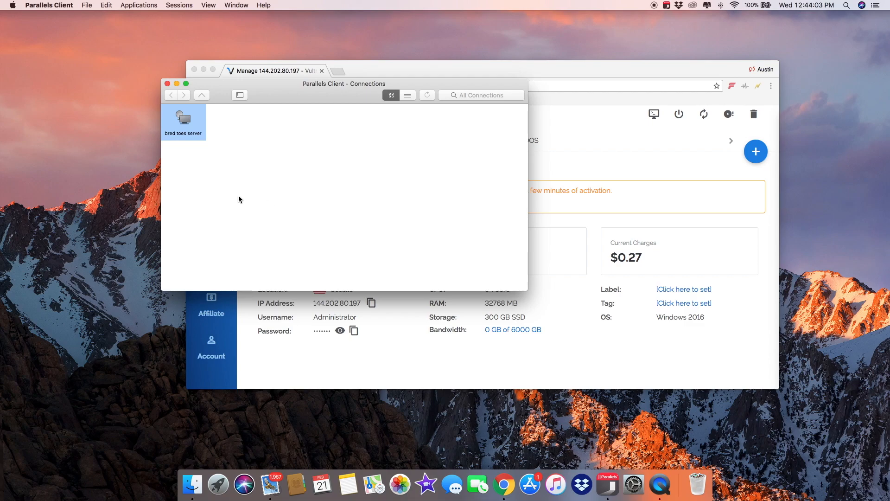
{"action": "double_click", "coordinate": [178, 119]}
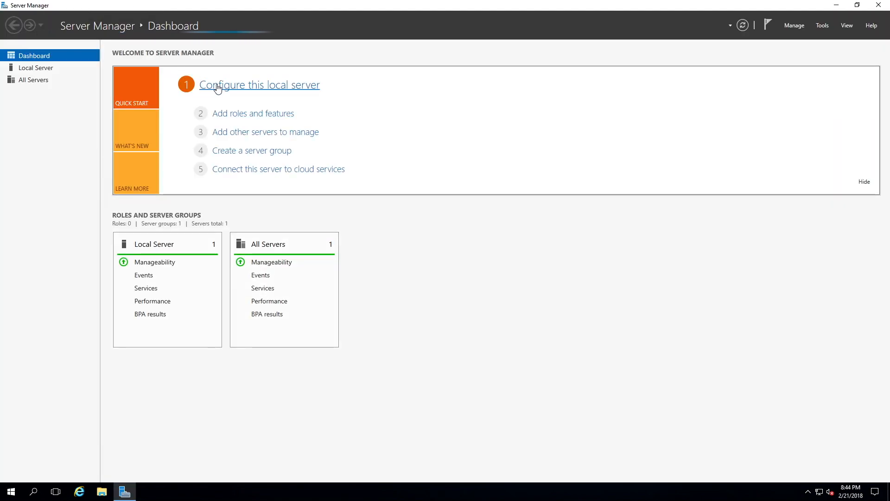
Step: Open the Add Roles and Features wizard and advance to feature selection, keeping role-based or feature-based installation and the default server and roles
{"action": "left_click", "coordinate": [222, 116]}
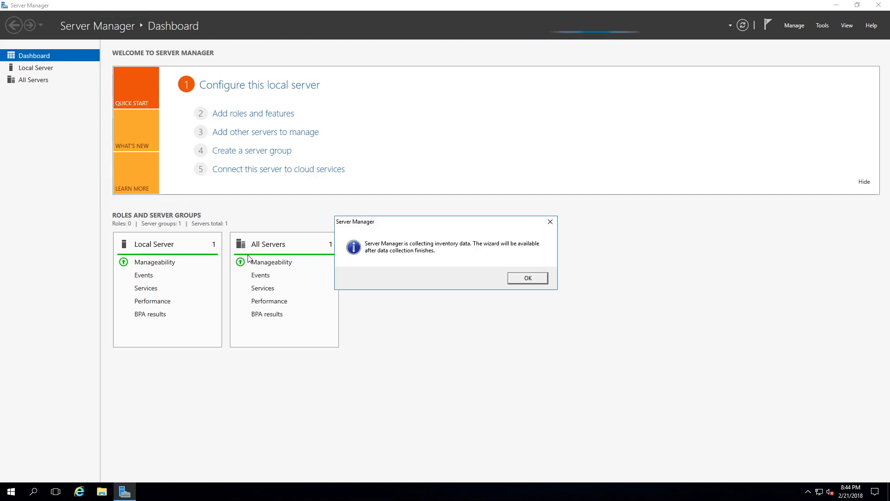
{"action": "left_click", "coordinate": [526, 278]}
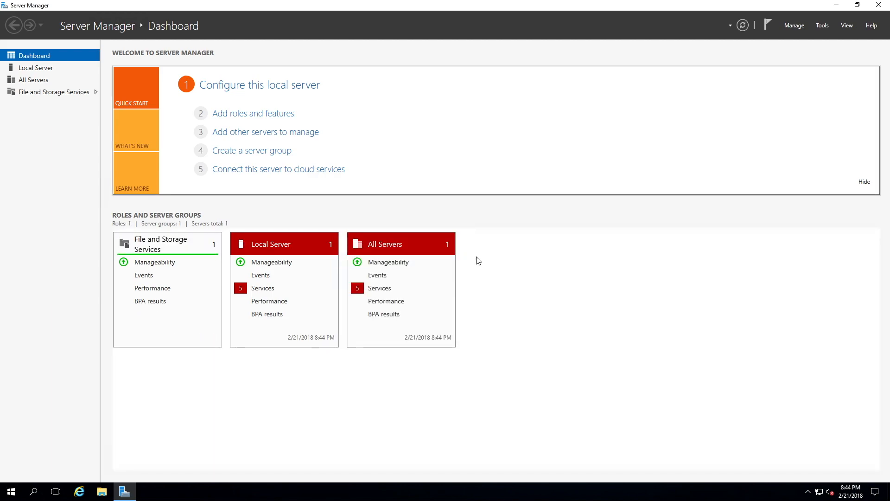
{"action": "left_click", "coordinate": [246, 121]}
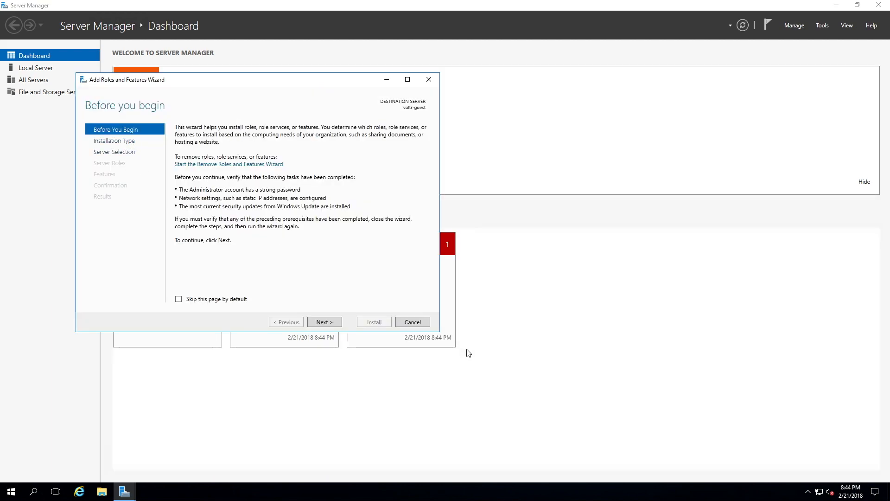
{"action": "left_click", "coordinate": [324, 322]}
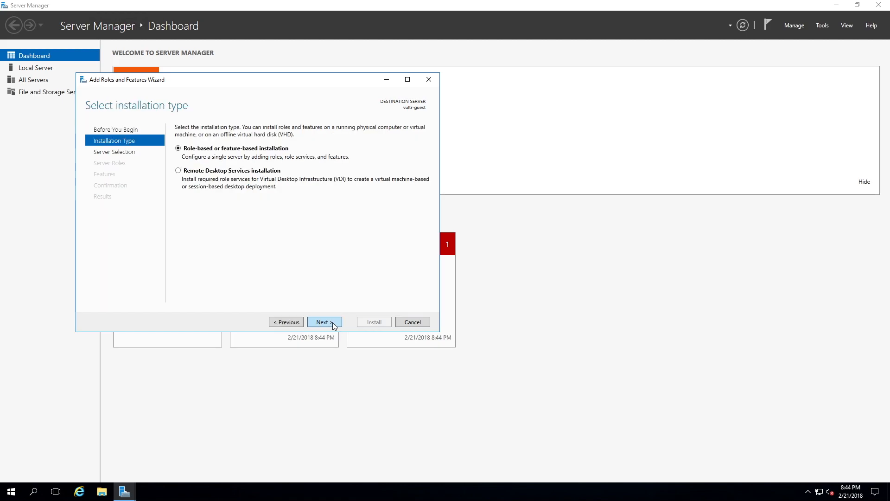
{"action": "left_click", "coordinate": [333, 323]}
{"action": "left_click", "coordinate": [333, 323]}
{"action": "left_click", "coordinate": [333, 323]}
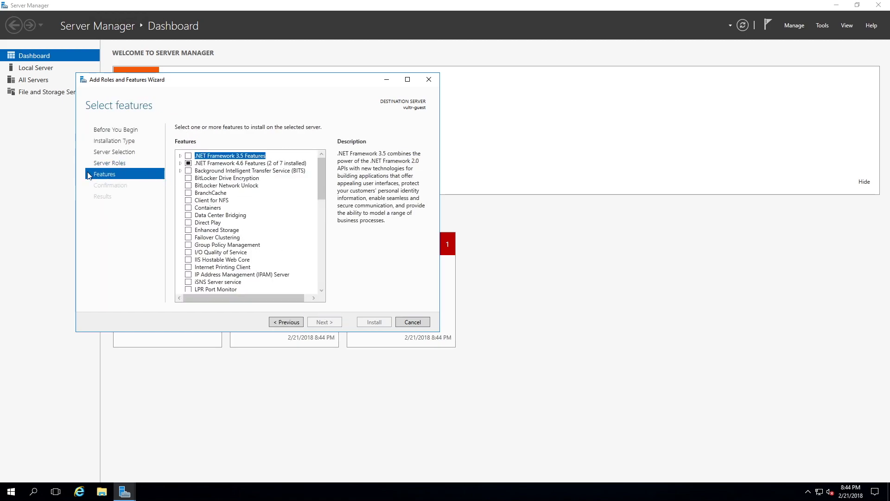
Step: Select .NET Framework 3.5 Features, install it, and minimize the wizard during the installation
{"action": "left_click", "coordinate": [188, 156]}
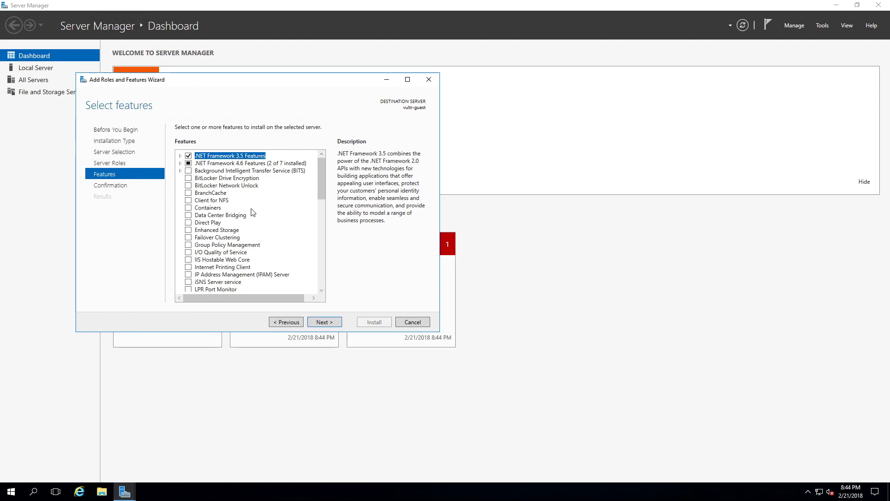
{"action": "left_click", "coordinate": [331, 323]}
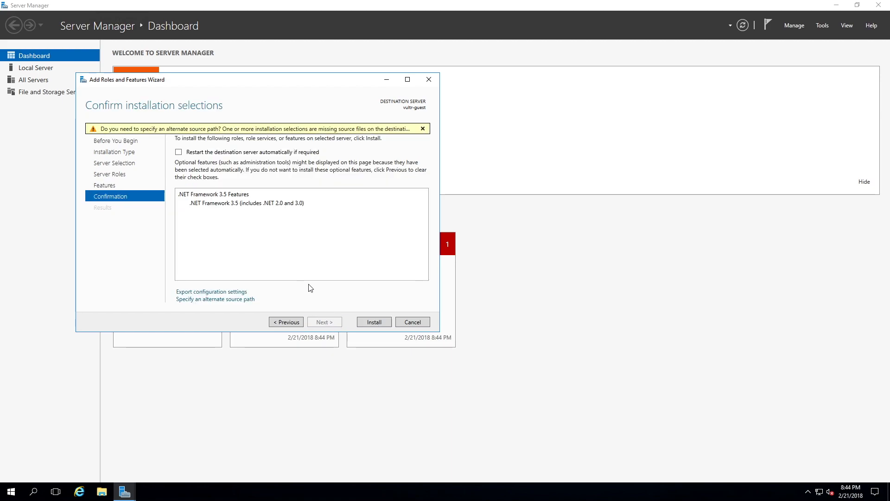
{"action": "left_click", "coordinate": [371, 322]}
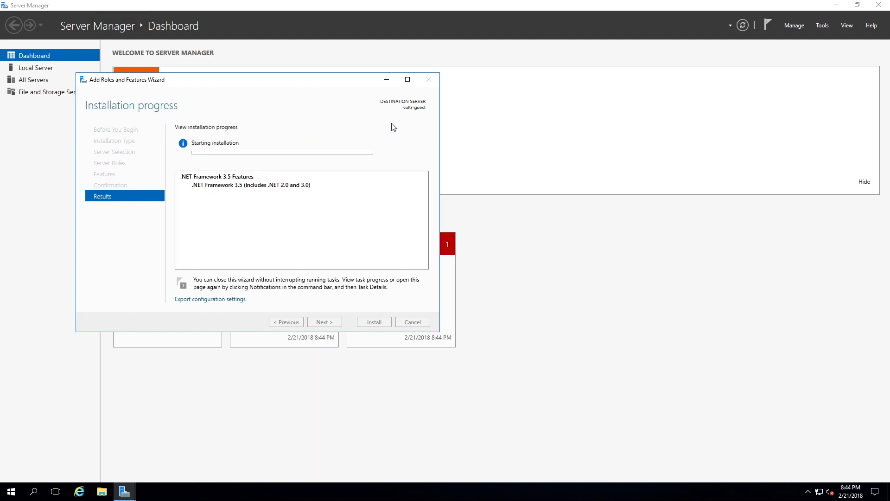
{"action": "left_click", "coordinate": [387, 79]}
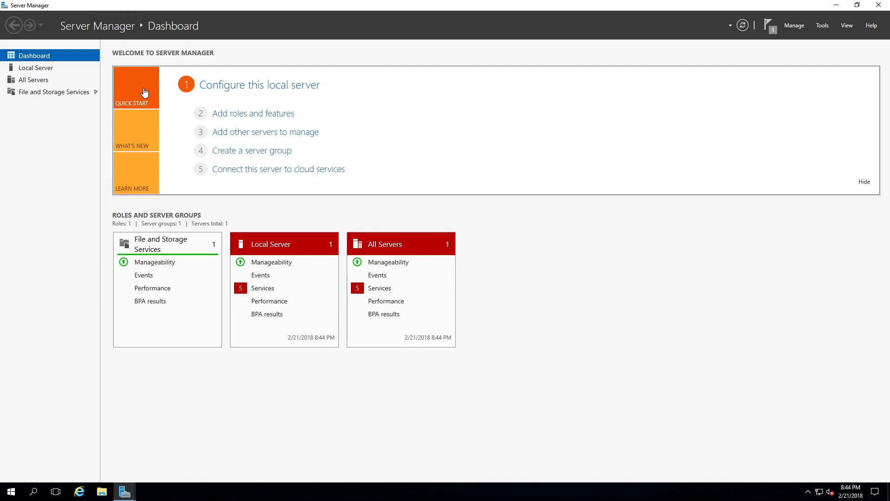
Step: Turn off IE Enhanced Security Configuration for both Administrators and Users in the local server's properties
{"action": "left_click", "coordinate": [59, 71]}
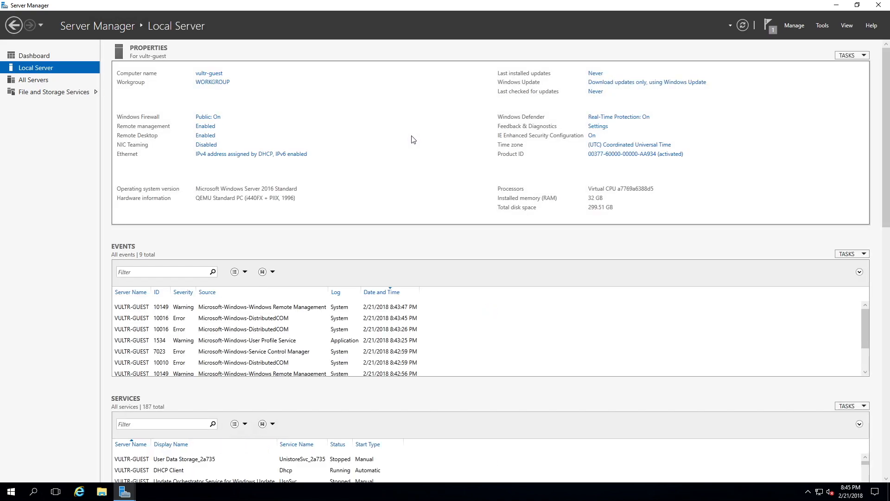
{"action": "left_click", "coordinate": [592, 136]}
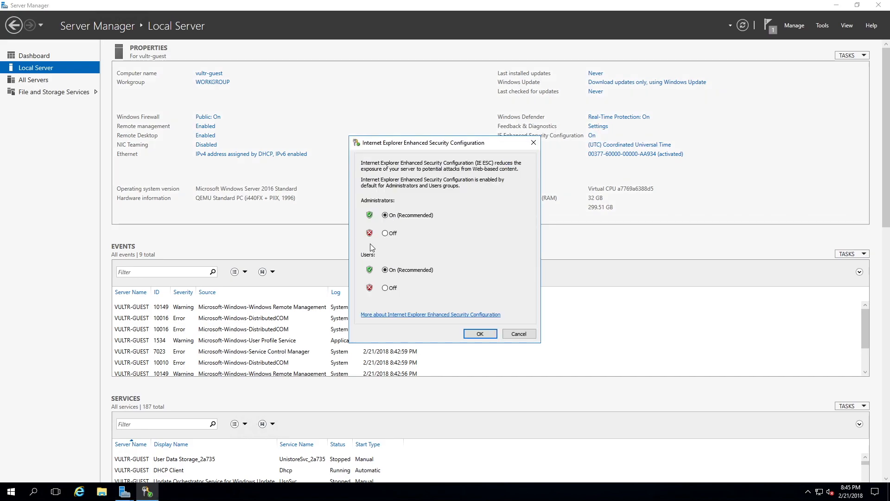
{"action": "left_click", "coordinate": [384, 233]}
{"action": "left_click", "coordinate": [385, 288]}
{"action": "left_click", "coordinate": [484, 332]}
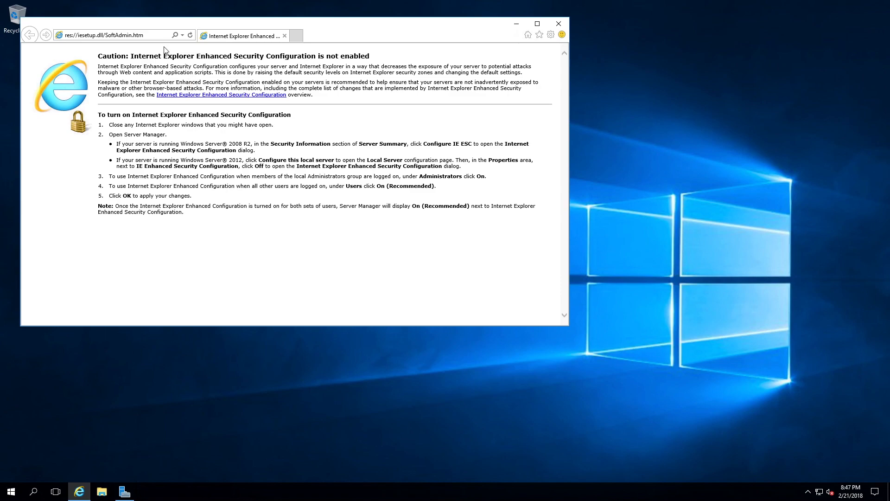
Step: Search the web for "yahoo" in Internet Explorer on the remote server
{"action": "left_click", "coordinate": [156, 35]}
{"action": "type", "text": "yh"}
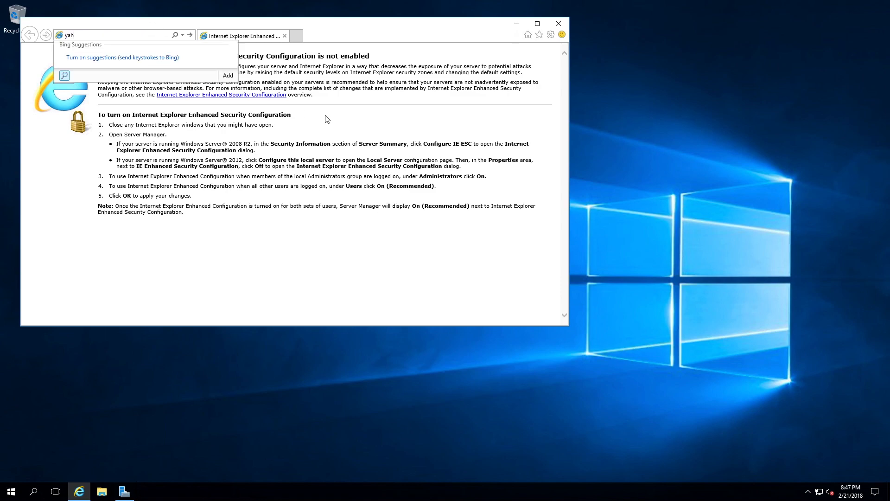
{"action": "type", "text": "hoo"}
{"action": "key", "text": "Return"}
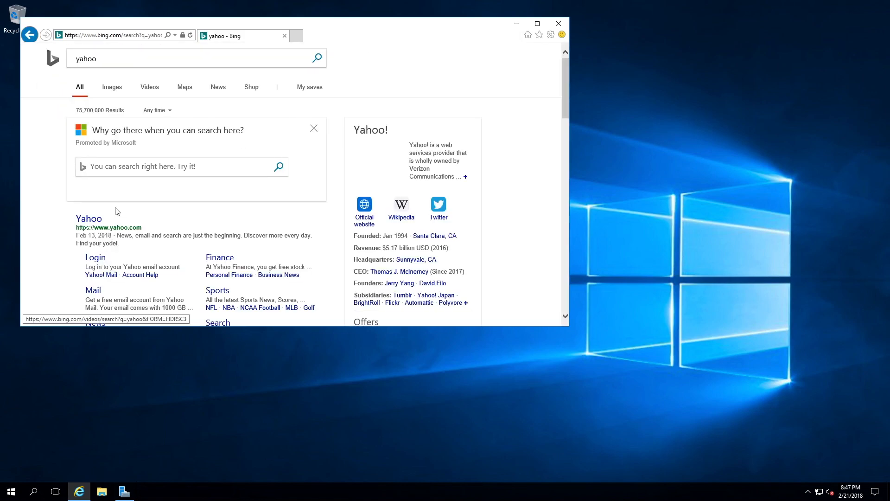
Step: Open the Yahoo website from the search results, go to its sign-in page, and maximize the browser window
{"action": "left_click", "coordinate": [98, 219]}
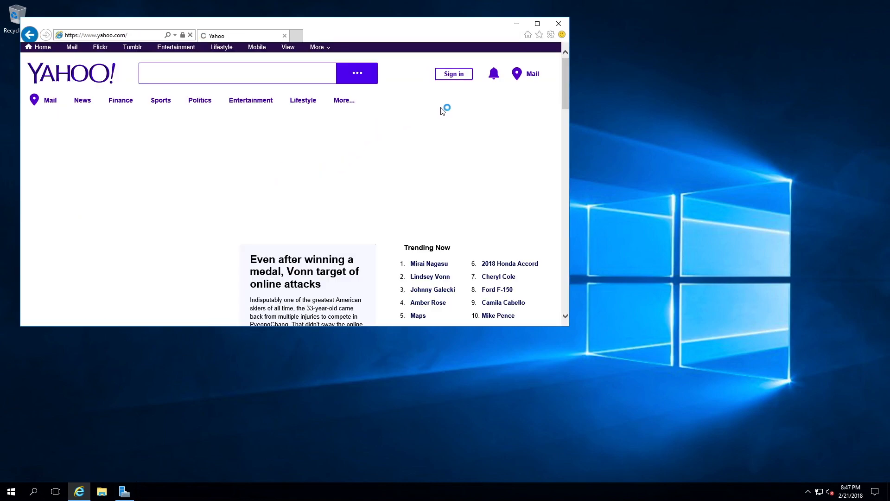
{"action": "left_click", "coordinate": [461, 77]}
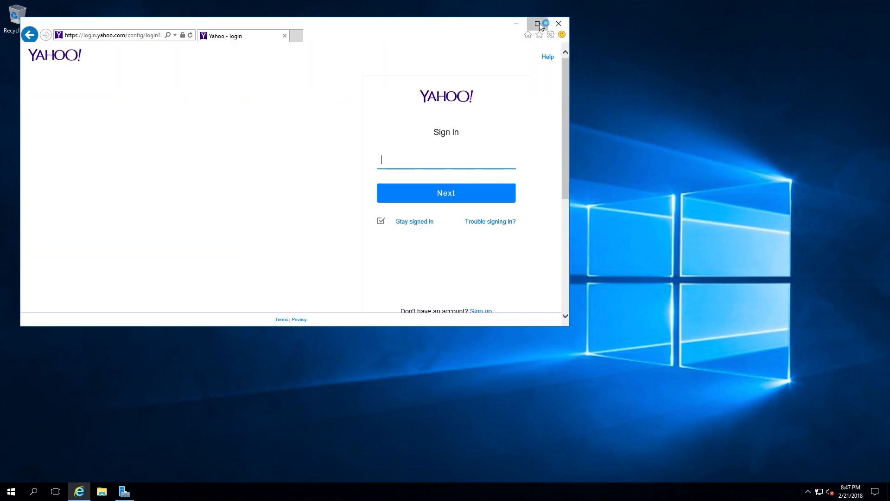
{"action": "left_click", "coordinate": [537, 24]}
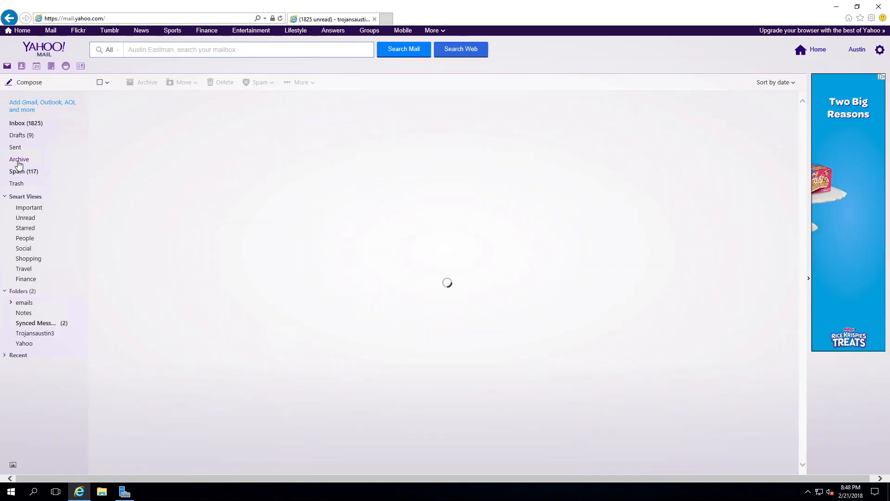
Step: Open the AIO Bot e-mail in the Archive folder and install AIO Bot with the default Start Menu folder and a desktop shortcut
{"action": "left_click", "coordinate": [138, 108]}
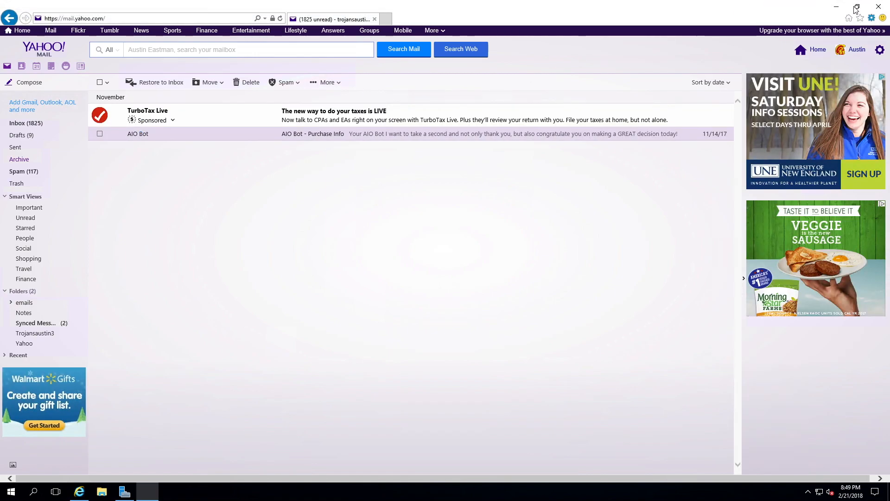
{"action": "left_click", "coordinate": [505, 322]}
{"action": "left_click", "coordinate": [504, 322]}
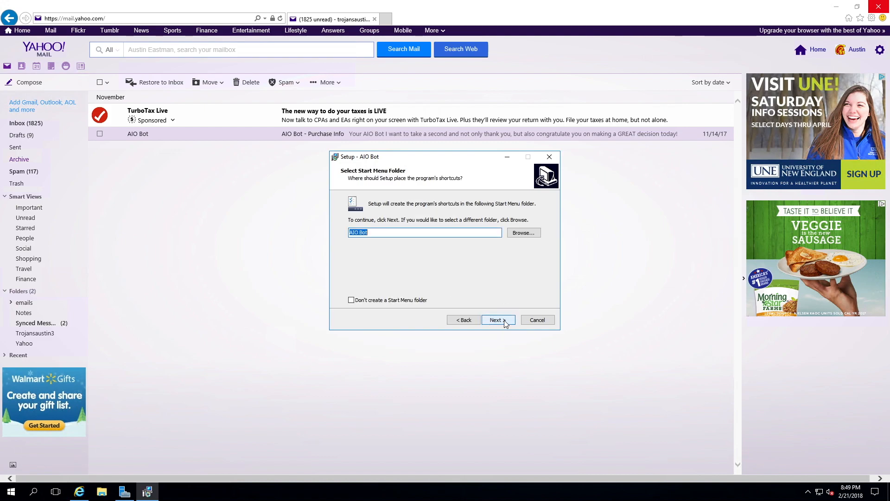
{"action": "left_click", "coordinate": [505, 321]}
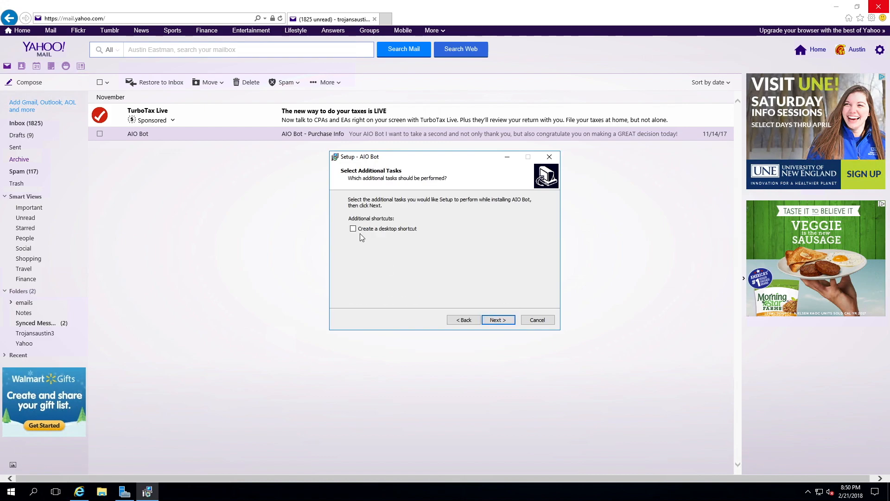
{"action": "left_click", "coordinate": [354, 230]}
{"action": "left_click", "coordinate": [509, 320]}
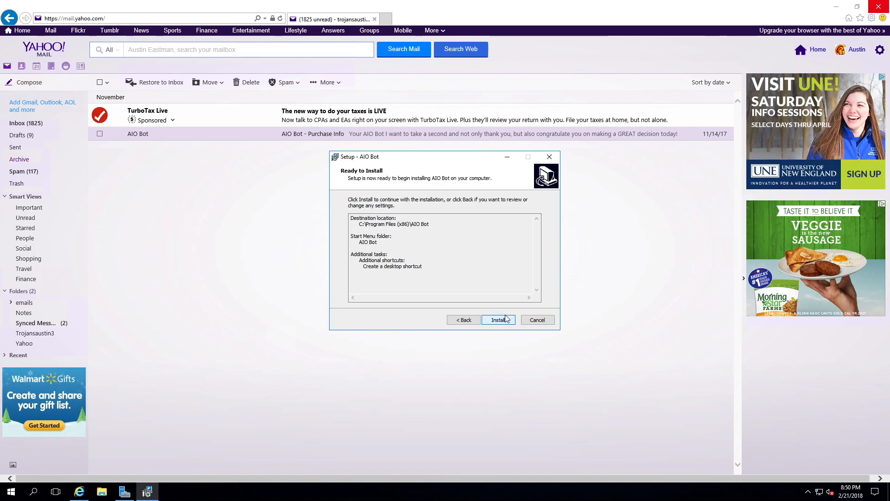
{"action": "left_click", "coordinate": [507, 321]}
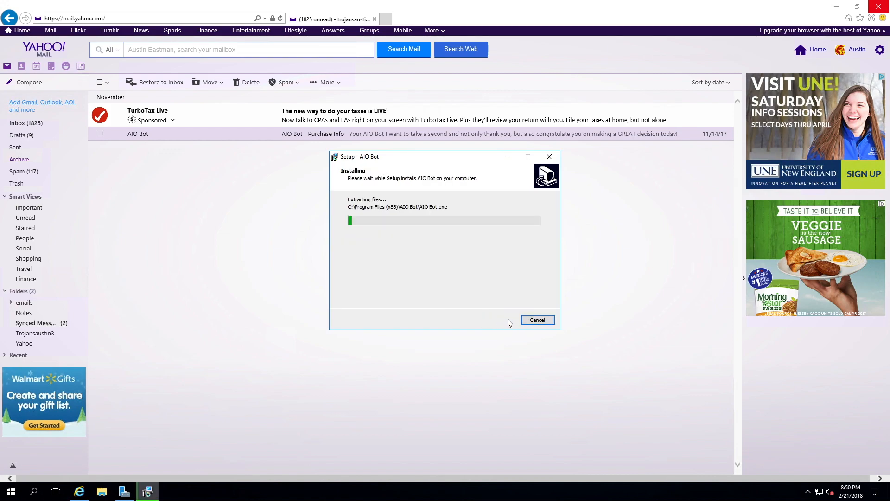
Step: Minimize the browser and Server Manager, and finish the AIO Bot setup with the option to launch the program
{"action": "left_click", "coordinate": [836, 8]}
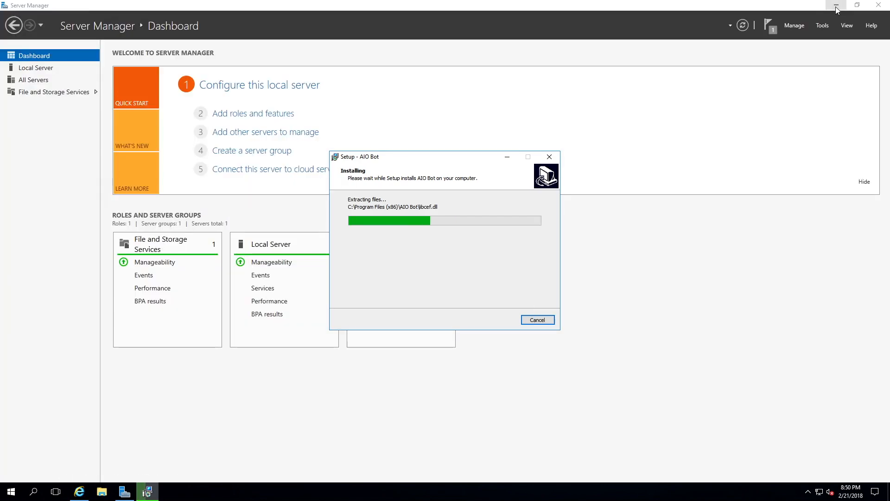
{"action": "left_click", "coordinate": [837, 8]}
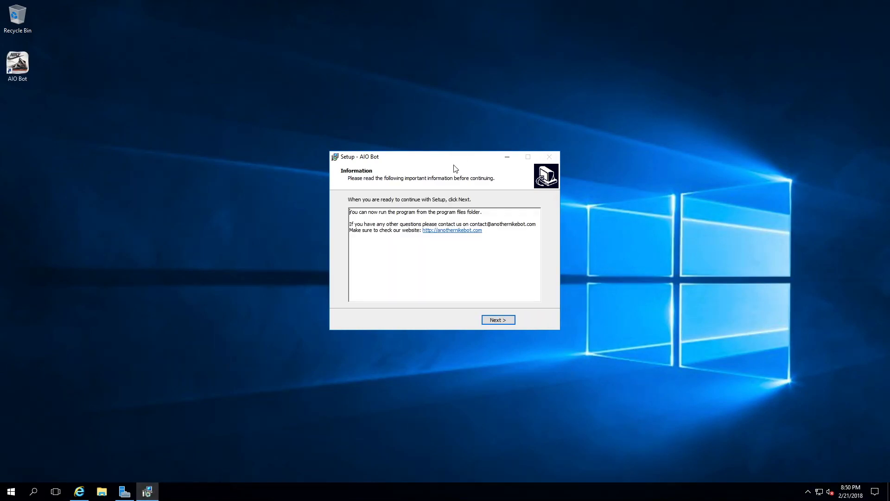
{"action": "left_click", "coordinate": [513, 321]}
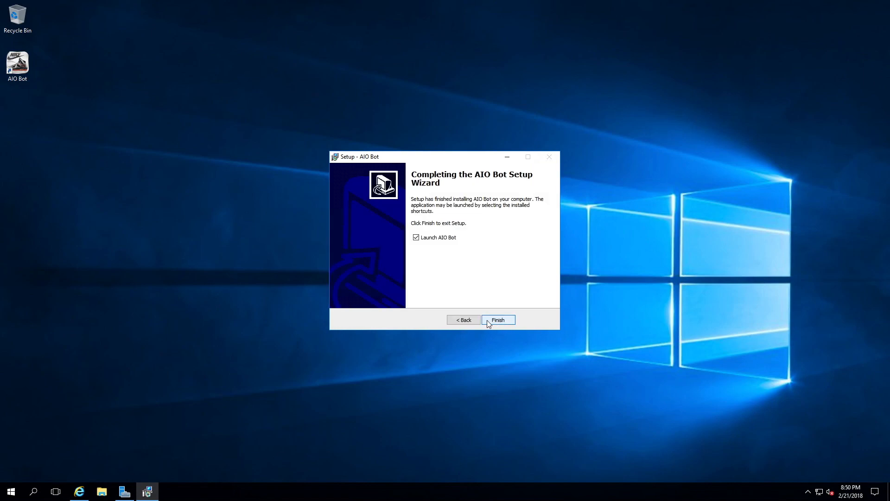
{"action": "left_click", "coordinate": [492, 322]}
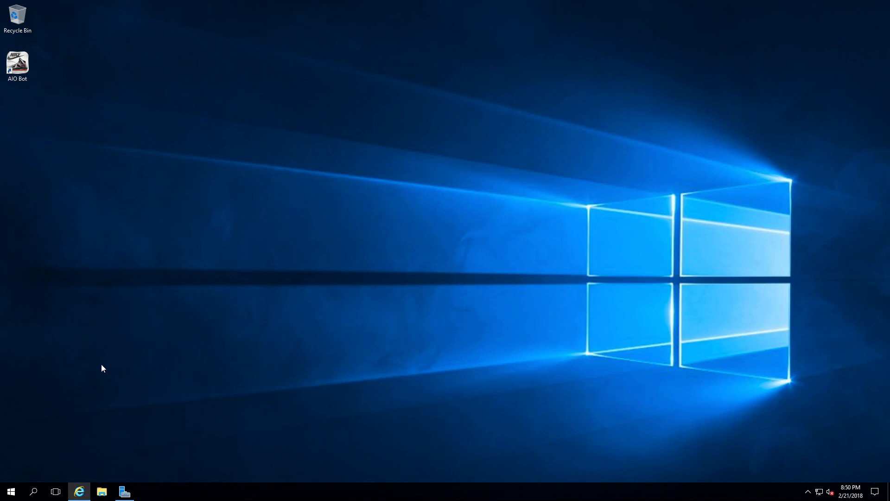
Step: Get the activation key from the AIO Bot purchase e-mail, activate AIO Bot with it, and decline the video tutorial
{"action": "left_click", "coordinate": [77, 492]}
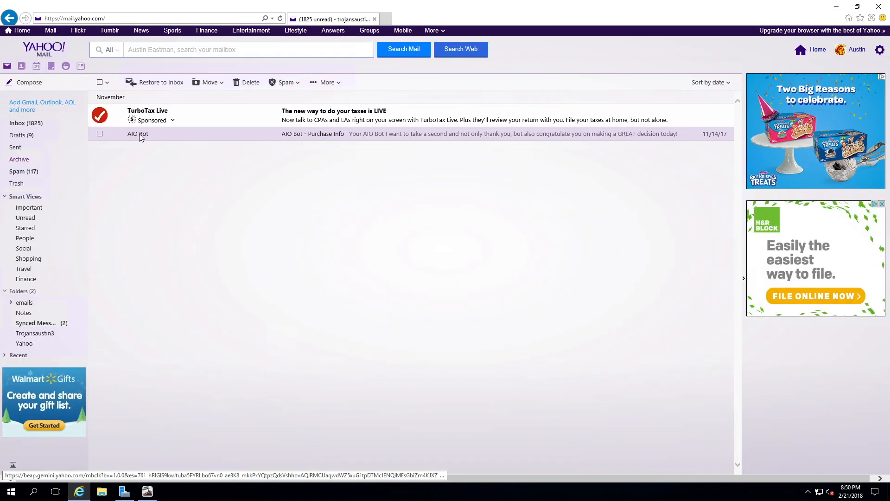
{"action": "left_click", "coordinate": [139, 133]}
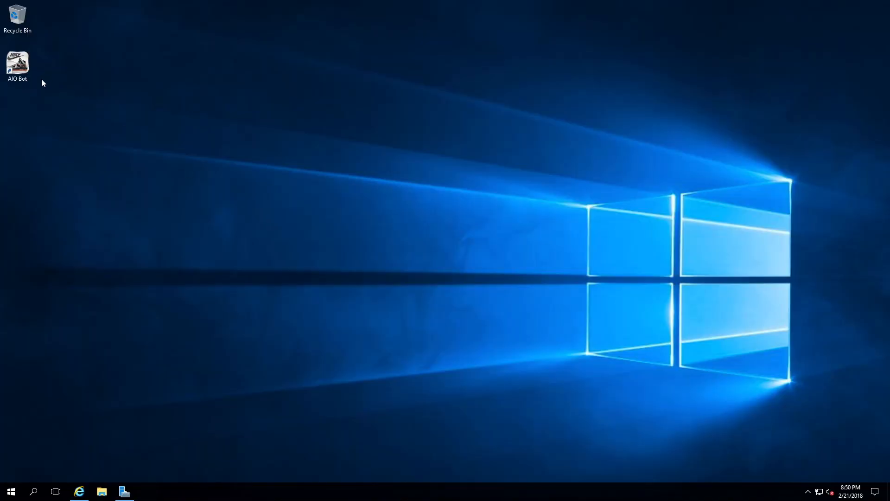
{"action": "left_click", "coordinate": [28, 78]}
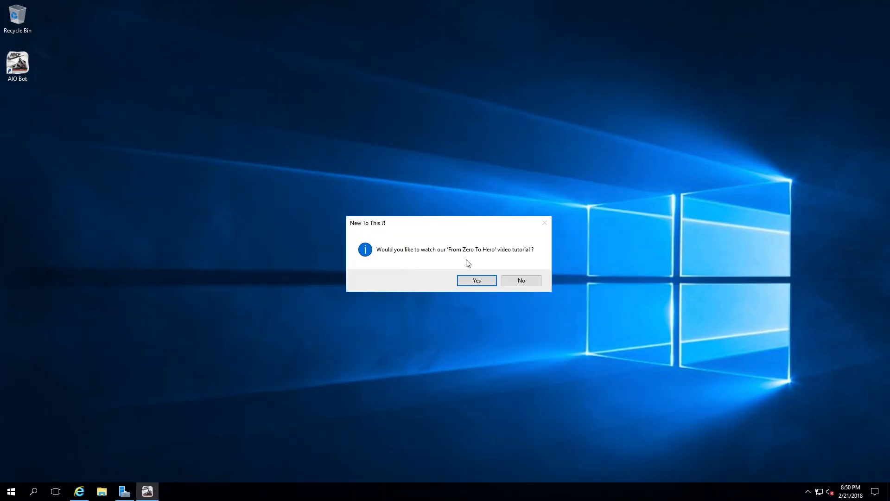
{"action": "left_click", "coordinate": [532, 280]}
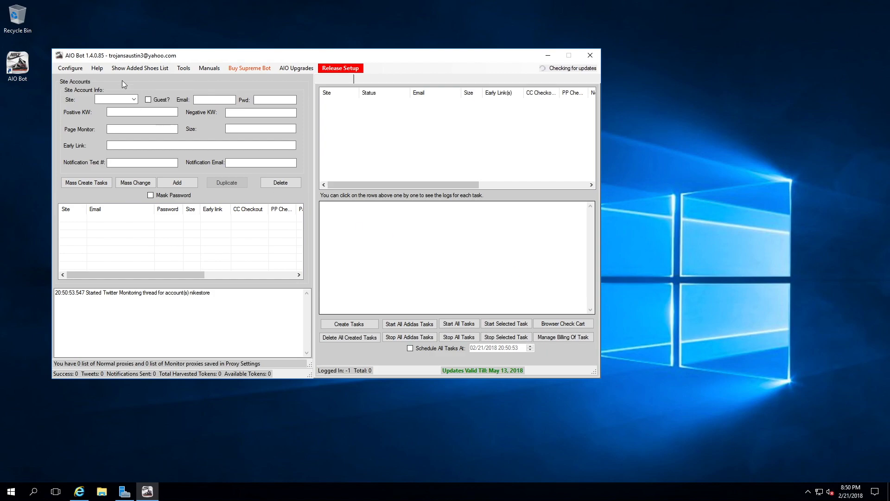
Step: Review the list of supported sites, the proxy settings and the accounts table in AIO Bot
{"action": "left_click_drag", "start_coordinate": [209, 59], "coordinate": [331, 66]}
{"action": "left_click", "coordinate": [255, 106]}
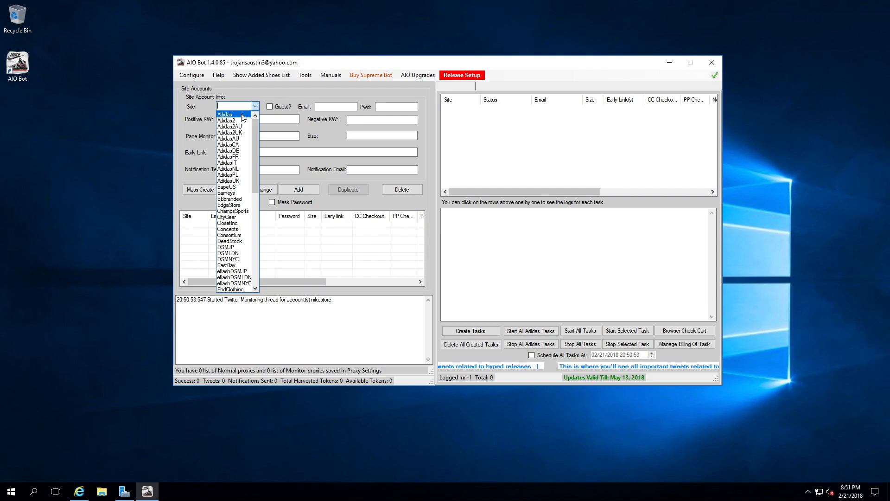
{"action": "left_click", "coordinate": [256, 106]}
{"action": "left_click", "coordinate": [202, 76]}
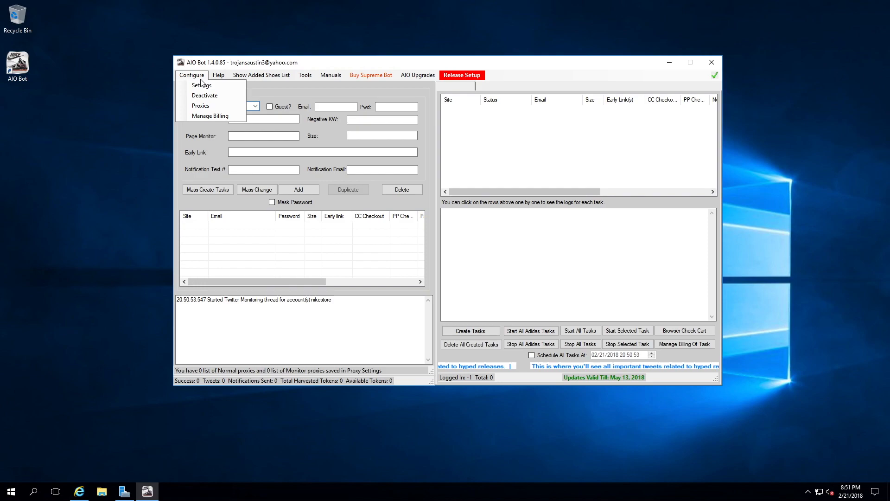
{"action": "left_click", "coordinate": [202, 106]}
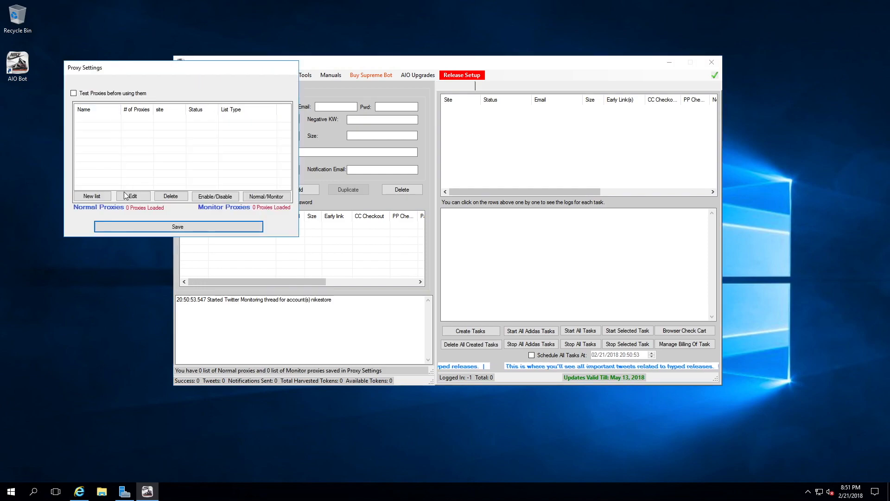
{"action": "left_click", "coordinate": [123, 251]}
{"action": "left_click", "coordinate": [159, 225]}
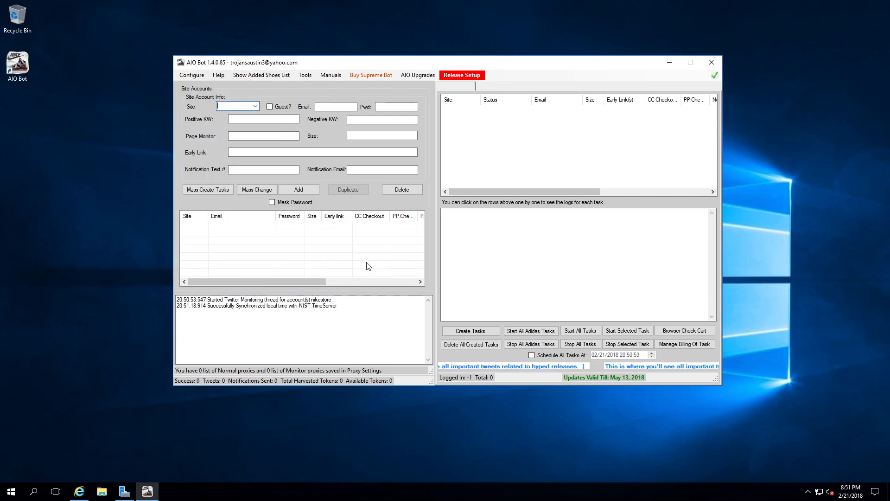
{"action": "scroll", "coordinate": [371, 269], "scroll_direction": "right", "scroll_amount": 1}
Step: Deactivate AIO Bot on this server and confirm the deactivation
{"action": "left_click", "coordinate": [191, 75]}
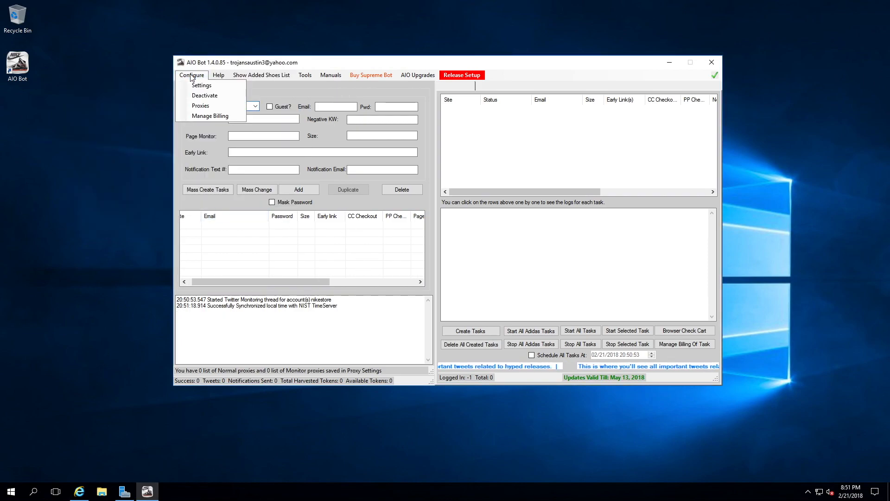
{"action": "left_click", "coordinate": [209, 96]}
{"action": "left_click", "coordinate": [432, 276]}
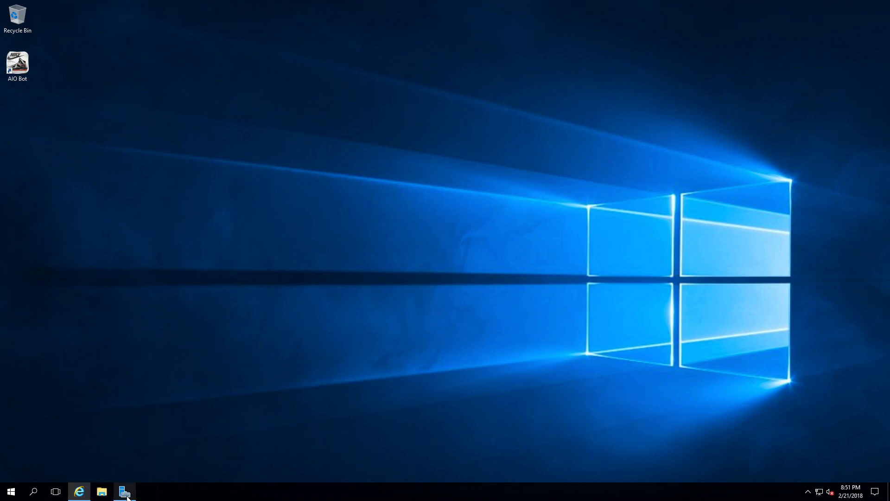
Step: Restore Internet Explorer, close and reopen the bred toes server session in Parallels Client, and minimize the remote browser
{"action": "left_click", "coordinate": [79, 491]}
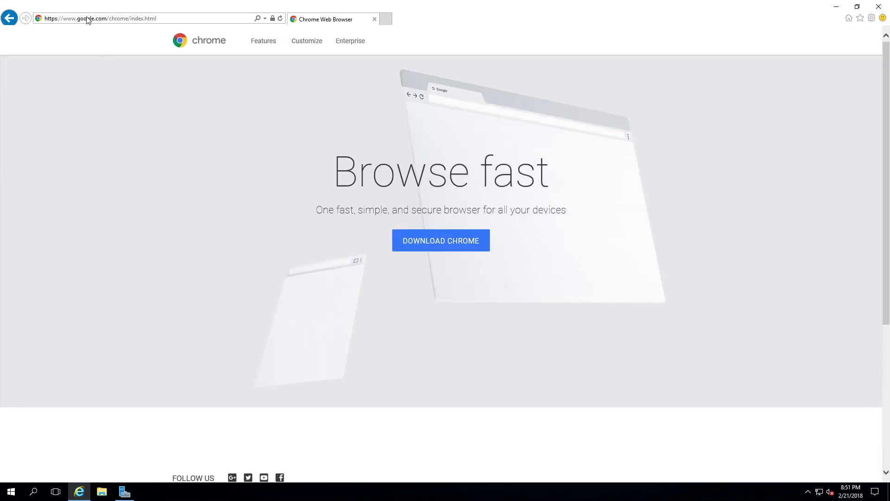
{"action": "mouse_move", "coordinate": [6, 4]}
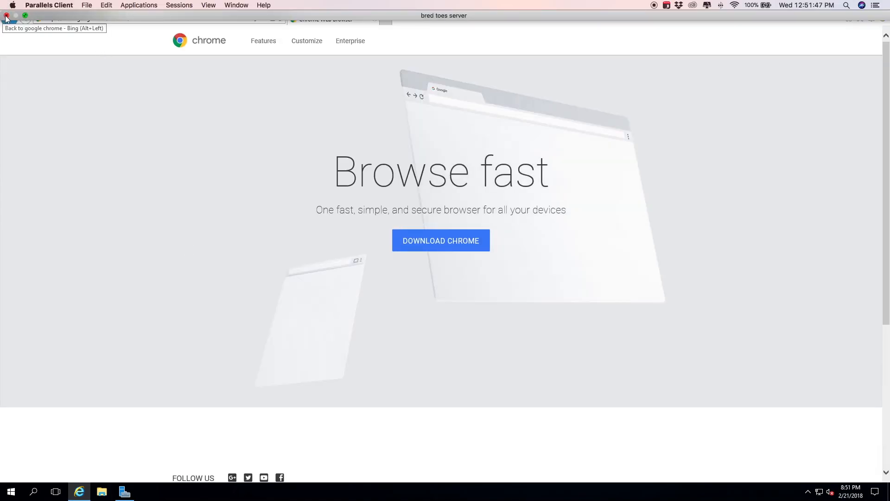
{"action": "left_click", "coordinate": [7, 15]}
{"action": "double_click", "coordinate": [193, 134]}
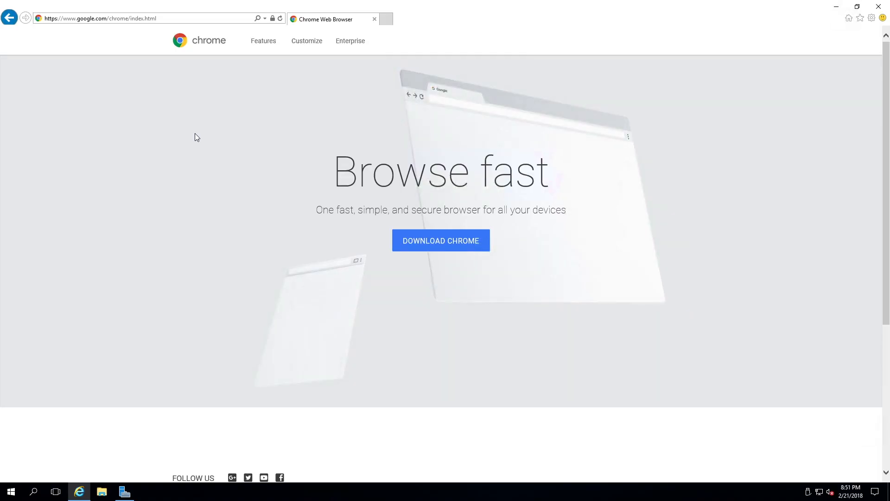
{"action": "left_click", "coordinate": [836, 7]}
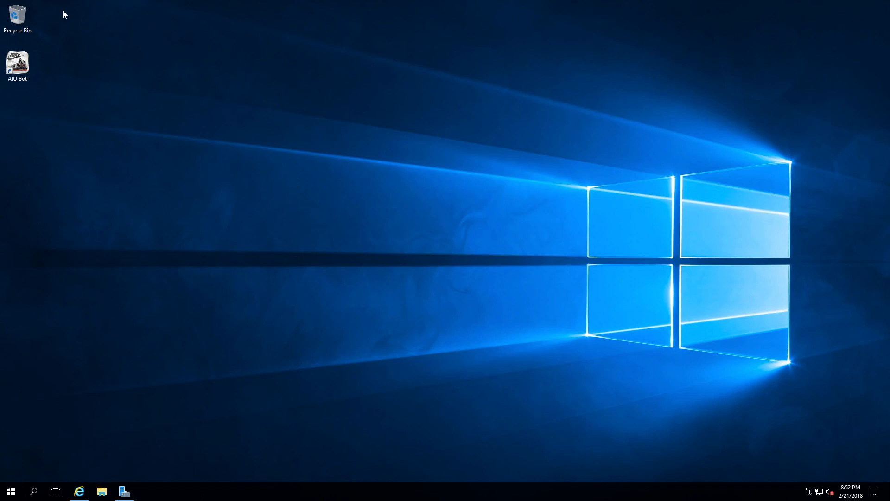
Step: Launch AIO Bot from its desktop shortcut to check for the activation key request, and dismiss the activation and tutorial prompts
{"action": "double_click", "coordinate": [9, 58]}
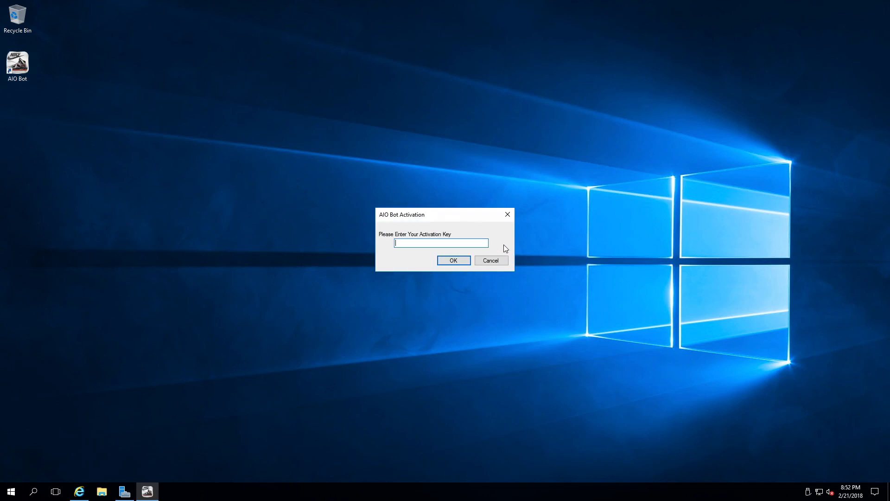
{"action": "left_click", "coordinate": [499, 263]}
{"action": "left_click", "coordinate": [468, 274]}
{"action": "left_click", "coordinate": [511, 226]}
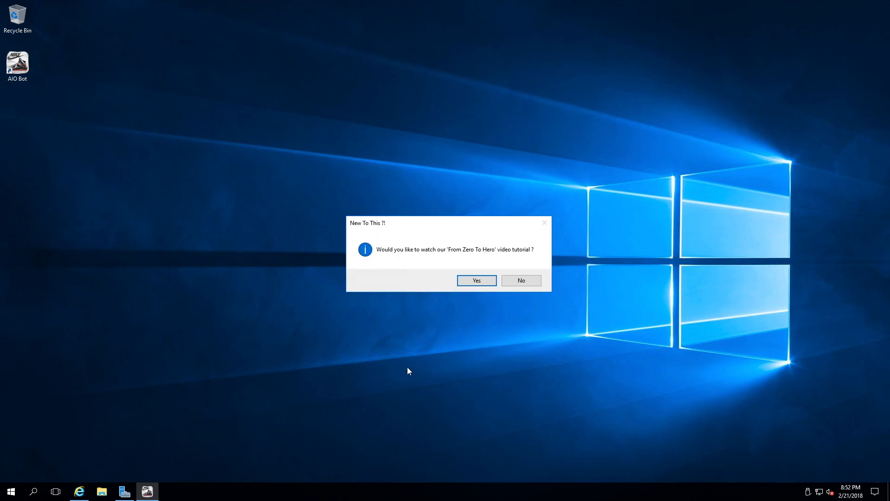
{"action": "left_click", "coordinate": [511, 281]}
{"action": "left_click", "coordinate": [485, 277]}
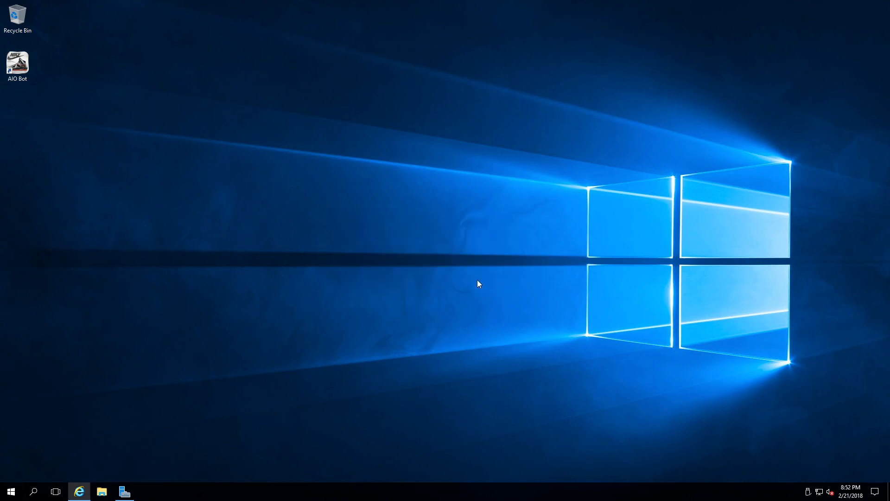
Step: Restore Server Manager, and close the bred toes server session and the Parallels Client connections window
{"action": "left_click", "coordinate": [125, 491]}
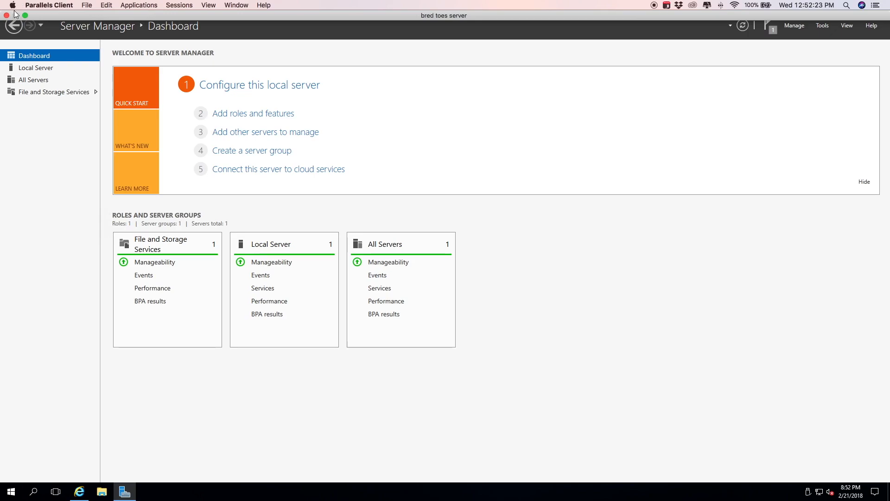
{"action": "left_click", "coordinate": [6, 15]}
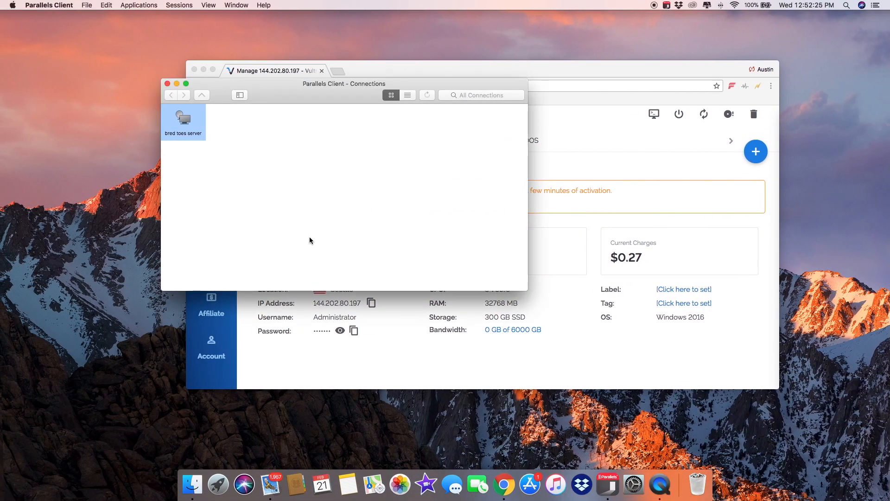
{"action": "left_click", "coordinate": [167, 84]}
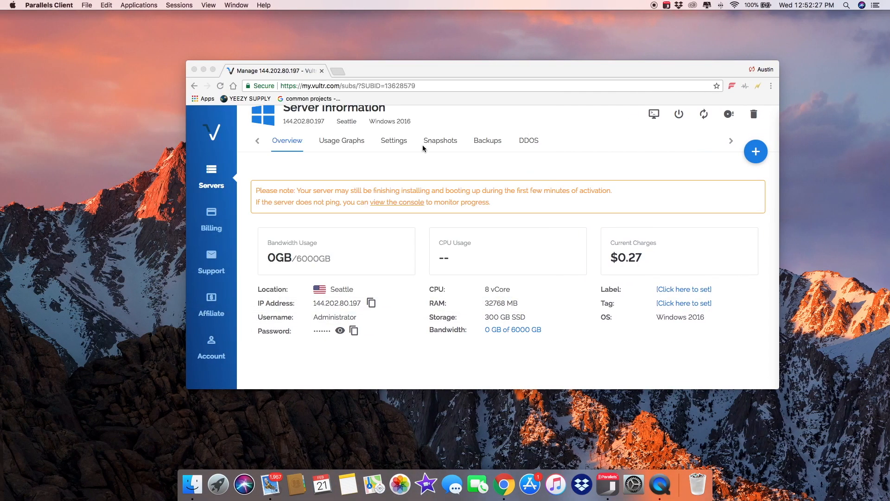
Step: Maximize the Vultr browser window and destroy the Seattle cloud instance from the server list, confirming its destruction
{"action": "scroll", "coordinate": [634, 155], "scroll_direction": "up", "scroll_amount": 2}
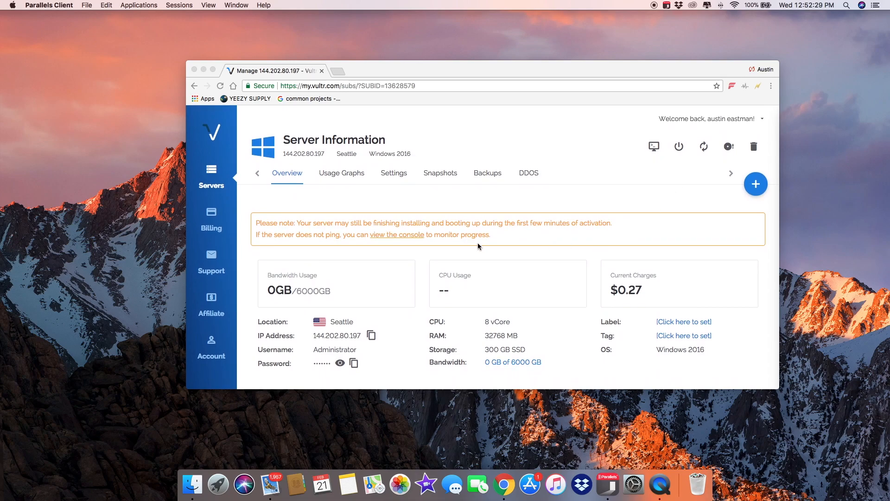
{"action": "left_click", "coordinate": [213, 70]}
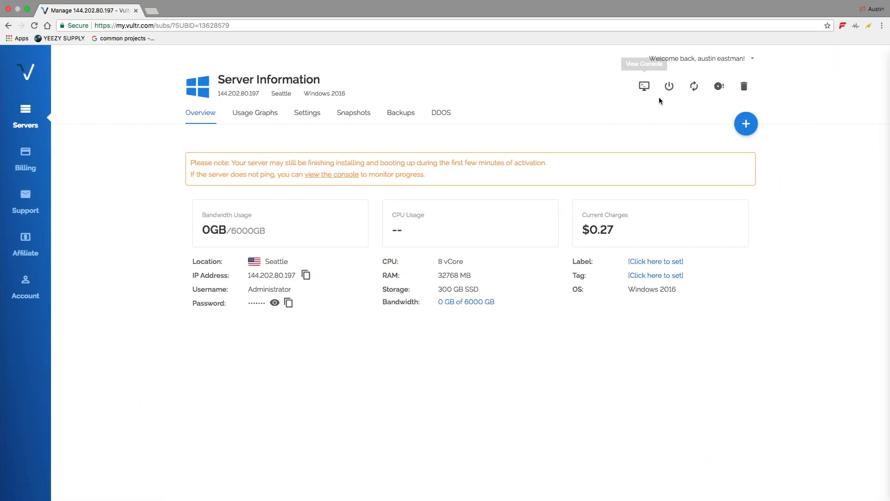
{"action": "left_click", "coordinate": [26, 123]}
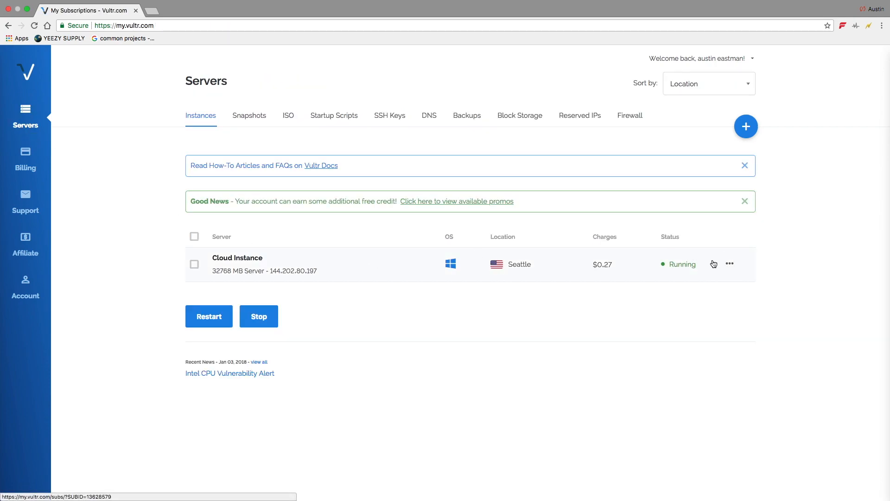
{"action": "left_click", "coordinate": [732, 267]}
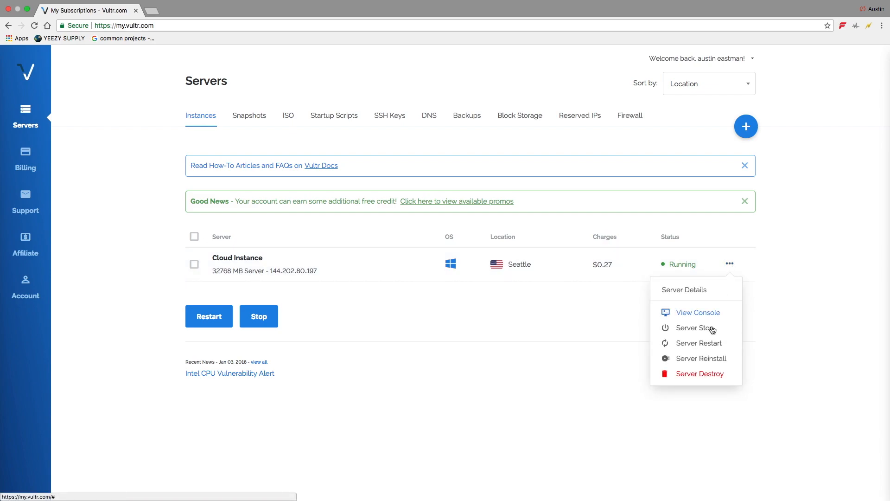
{"action": "left_click", "coordinate": [704, 376]}
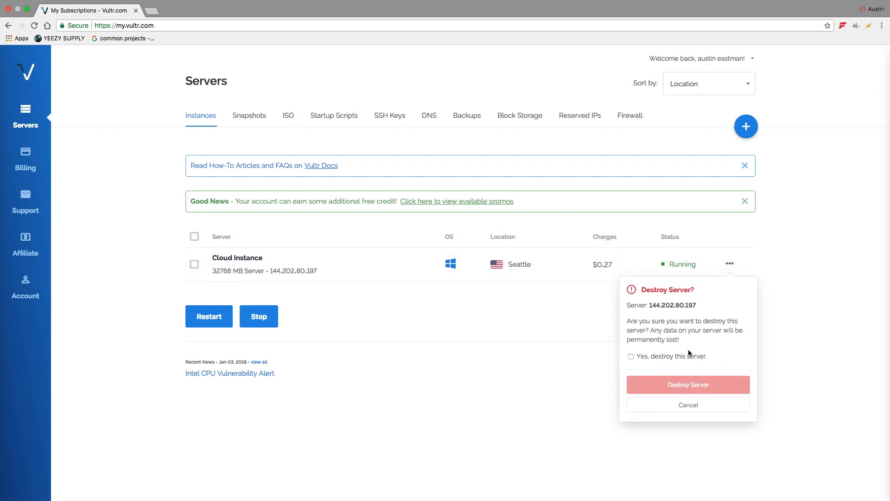
{"action": "left_click", "coordinate": [631, 357]}
{"action": "left_click", "coordinate": [696, 388]}
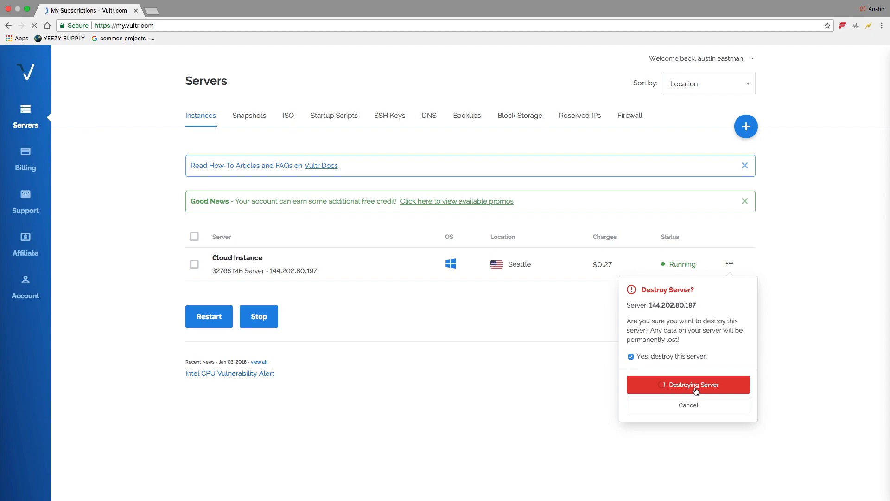